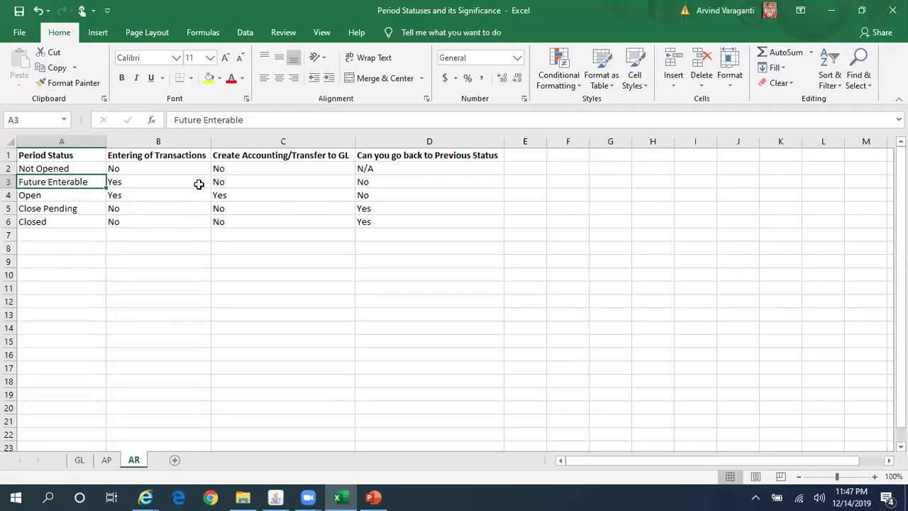
Open the Open/Close Periods form from Control > Accounting in the Oracle Navigator.
key("Right")
key("Right")
key("Right")
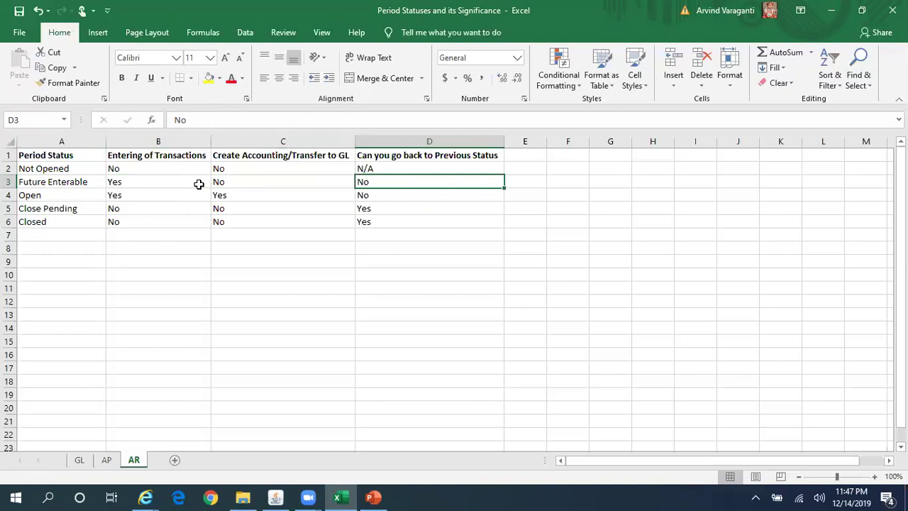
left_click(277, 496)
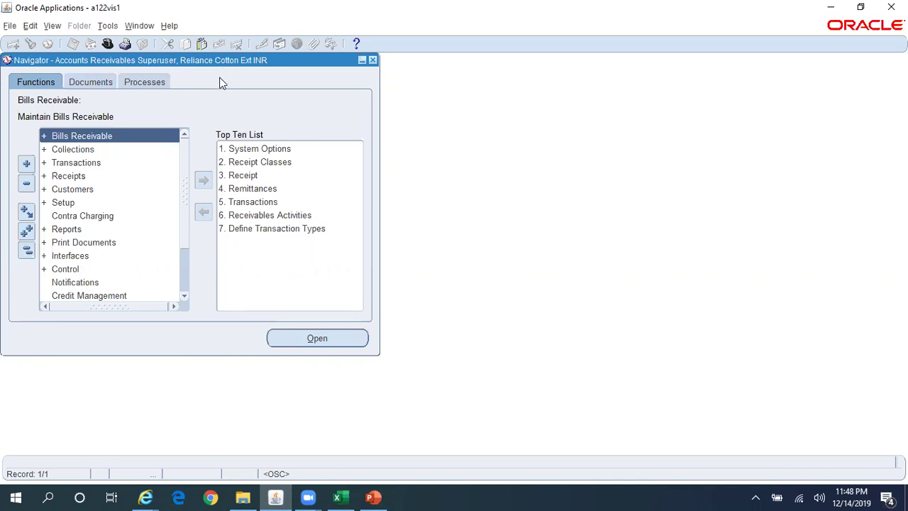
scroll(183, 213, "down", 3)
double_click(67, 203)
scroll(179, 296, "down", 5)
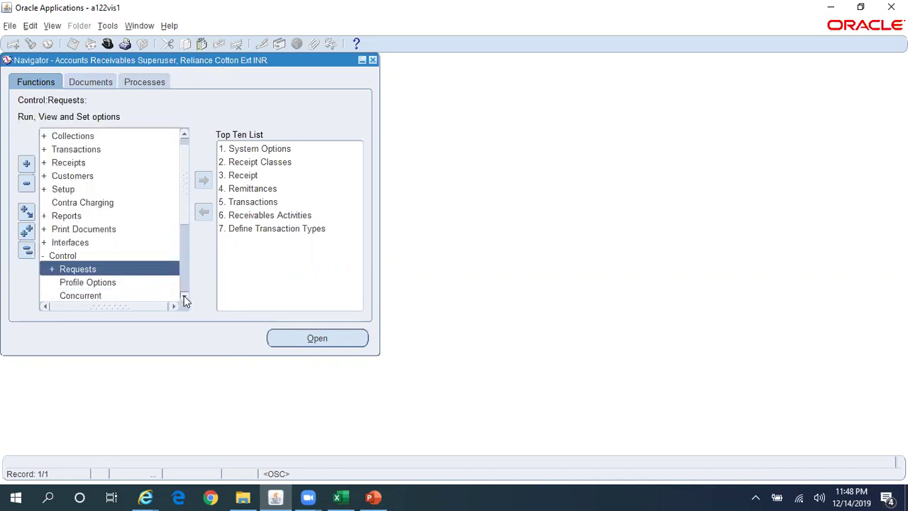
double_click(80, 204)
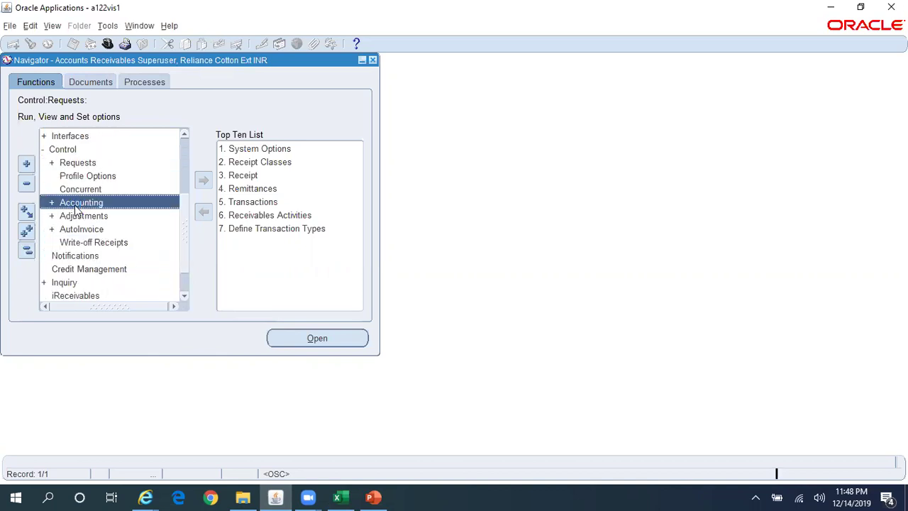
scroll(188, 301, "down", 1)
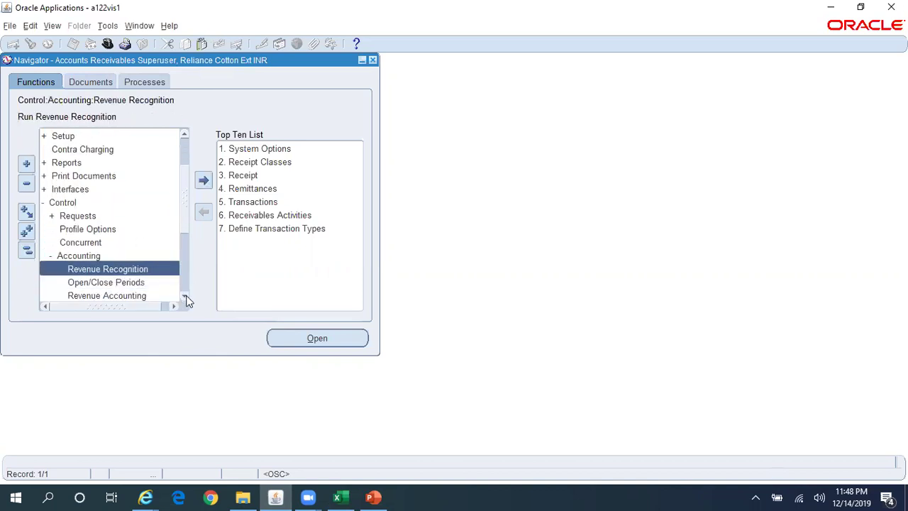
left_click(145, 283)
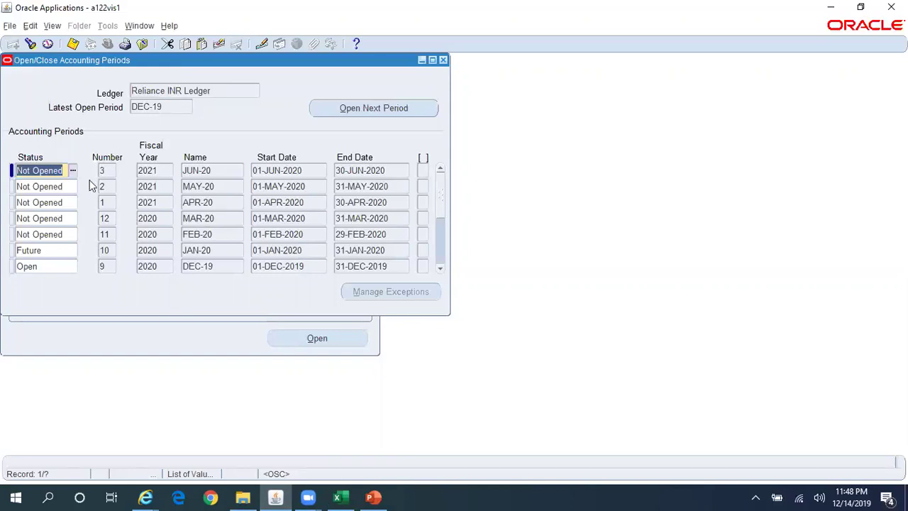
Select FEB-20's status and compare the Not Opened, Open and Future Enterable rows in Excel.
left_click(229, 172)
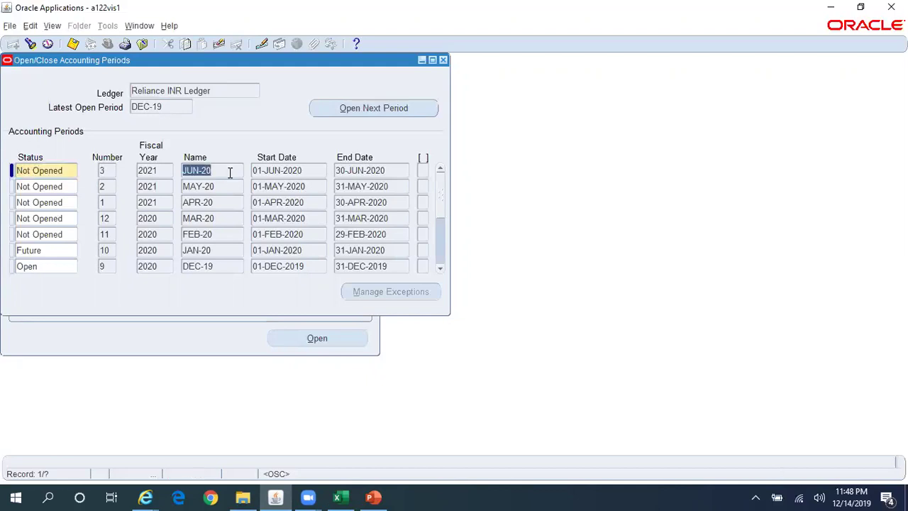
left_click(66, 237)
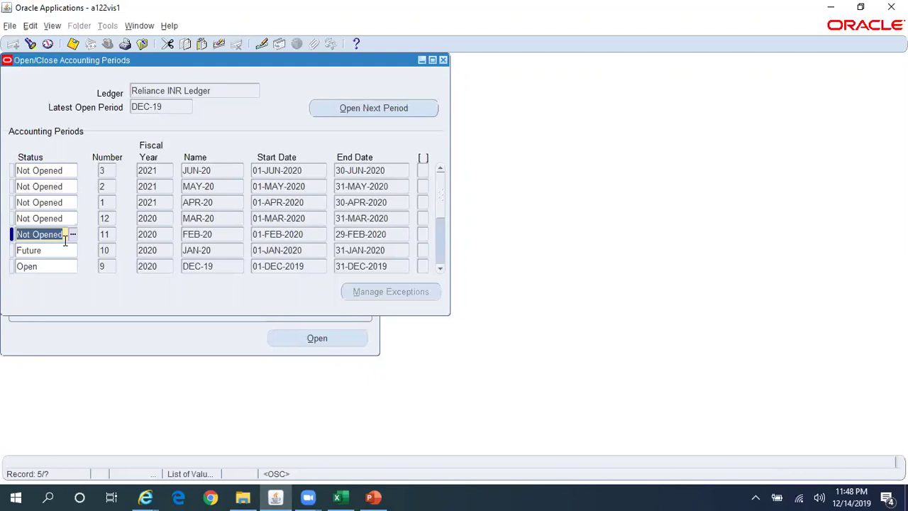
left_click(337, 497)
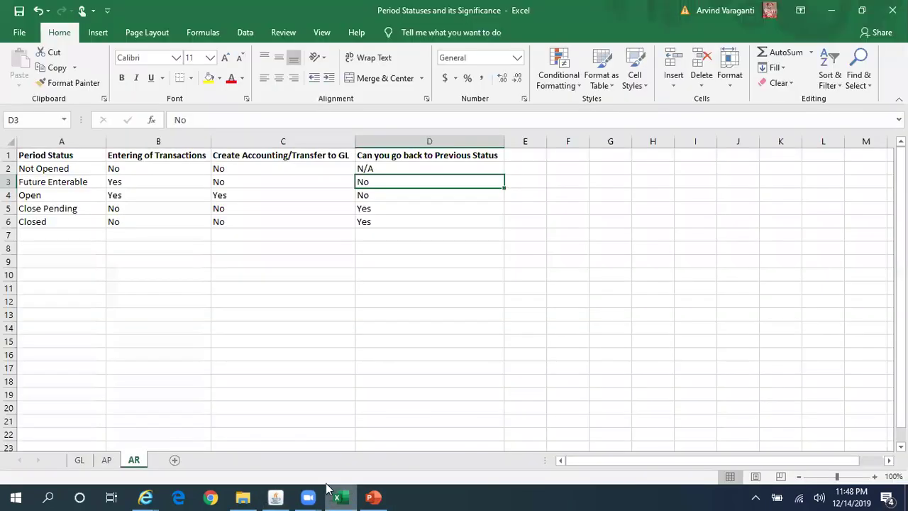
left_click(66, 168)
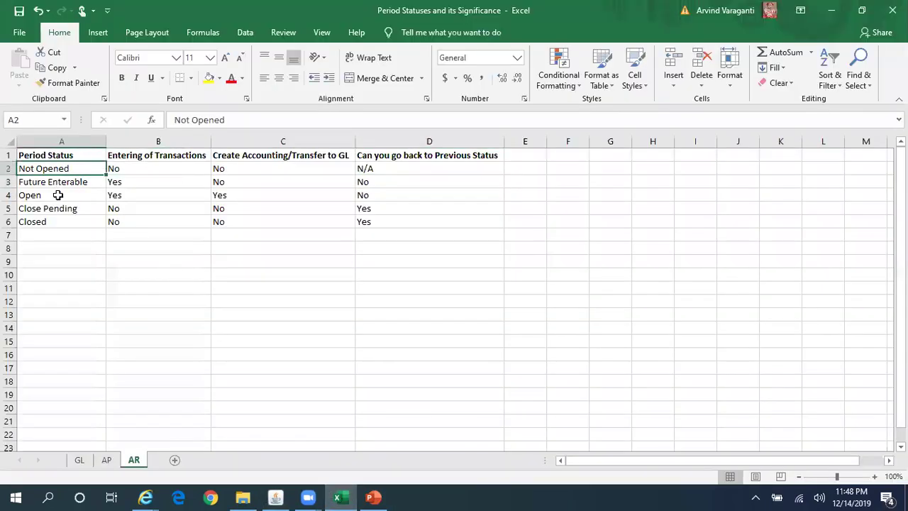
left_click(58, 194)
left_click(78, 181)
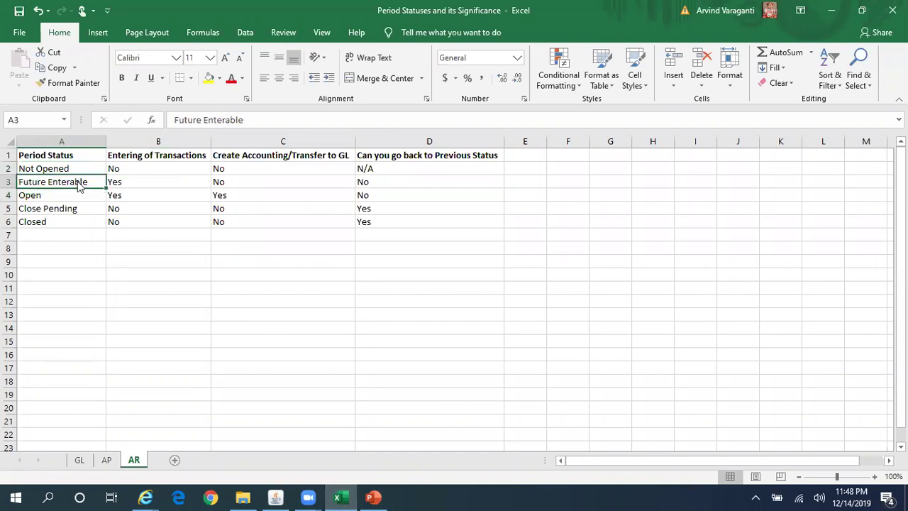
key("alt+Tab")
Try setting FEB-20 to Closed, dismiss the APP-AR-96693 error, and cancel the status list.
left_click(73, 238)
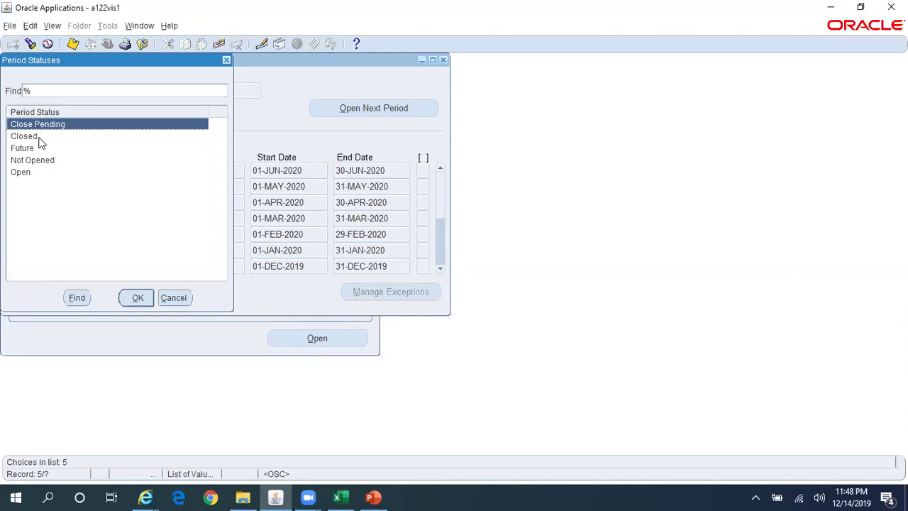
left_click(37, 139)
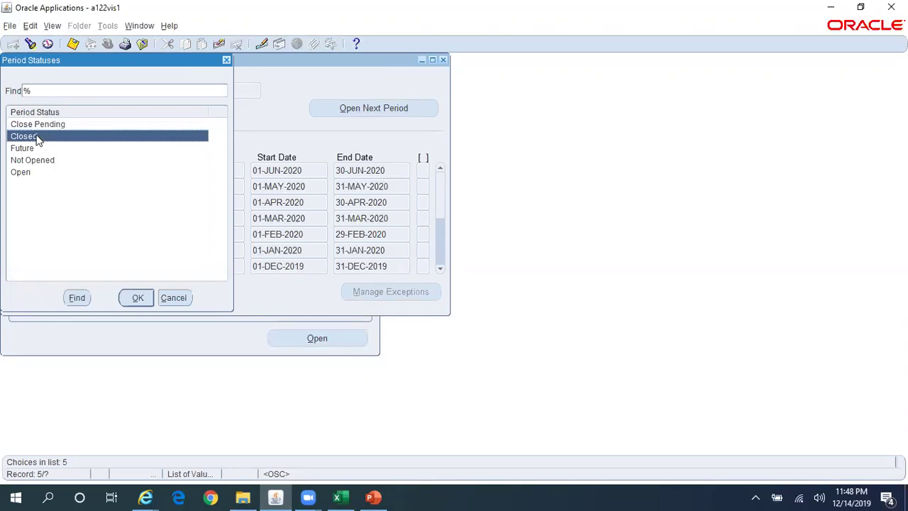
left_click(137, 298)
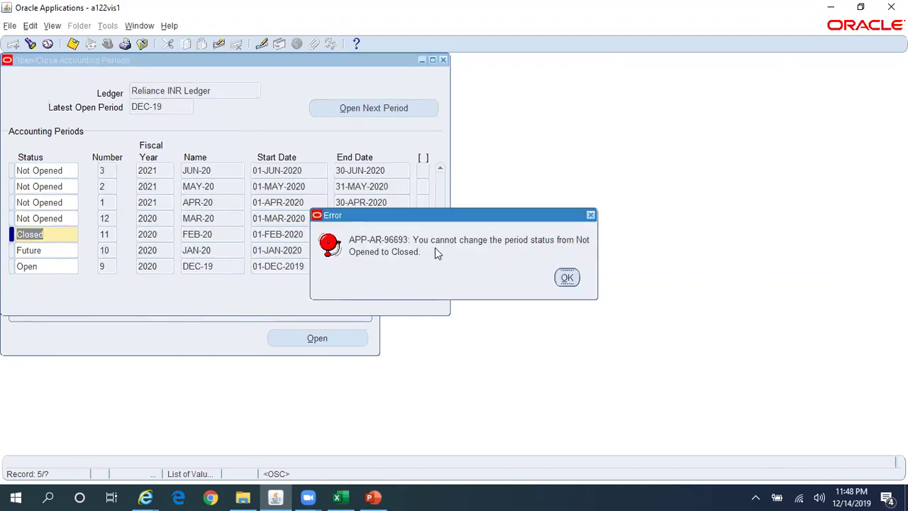
left_click(571, 278)
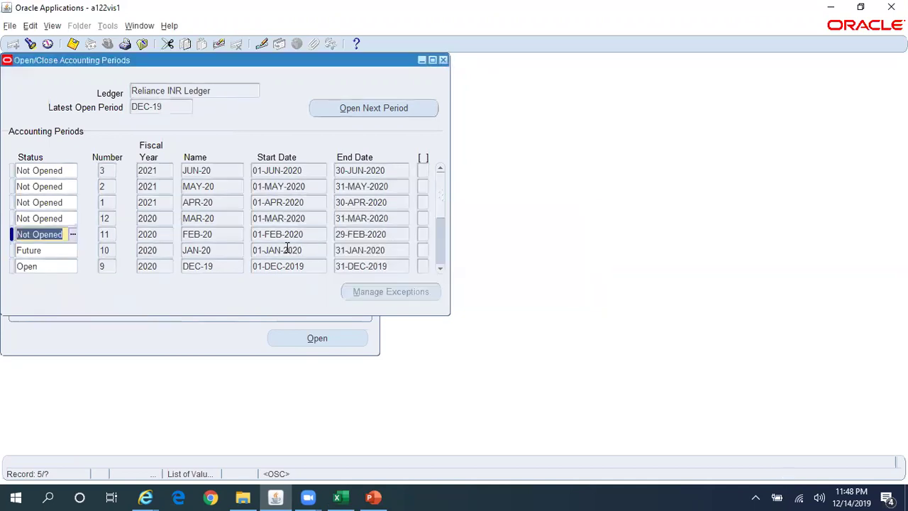
left_click(72, 233)
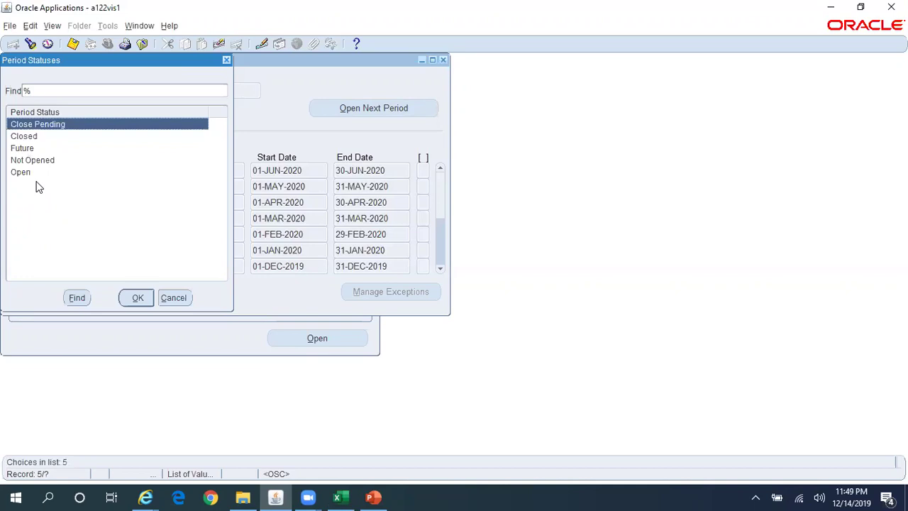
left_click(178, 297)
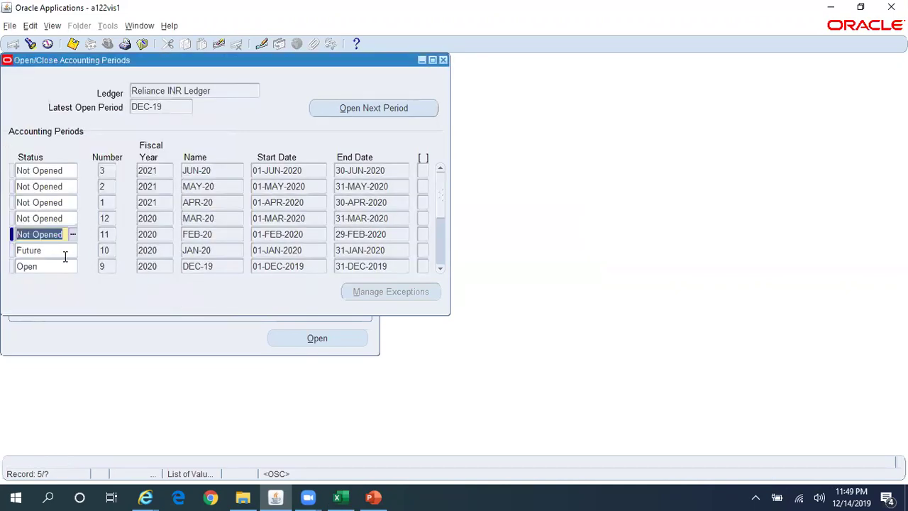
key("alt+Tab")
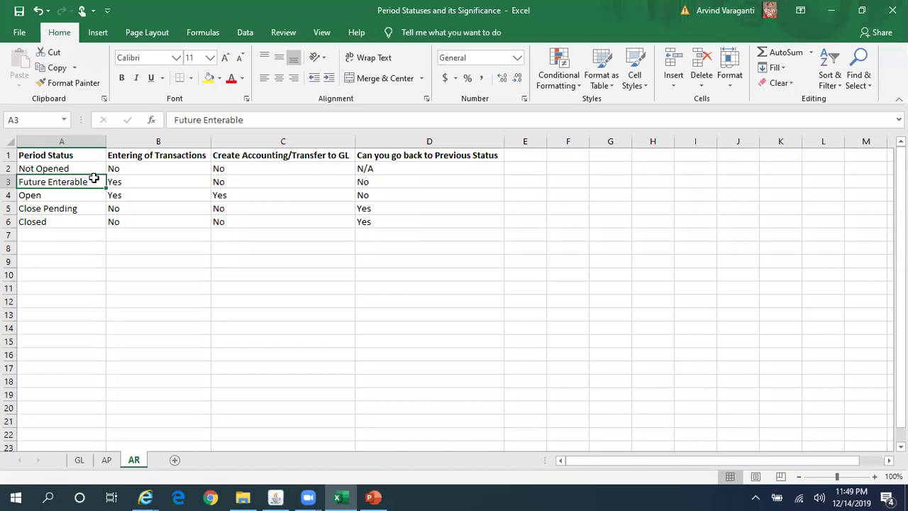
Try setting JAN-20 from Future to Not Opened and dismiss the refusal error.
left_click(134, 178)
left_click(68, 179)
key("alt+Tab")
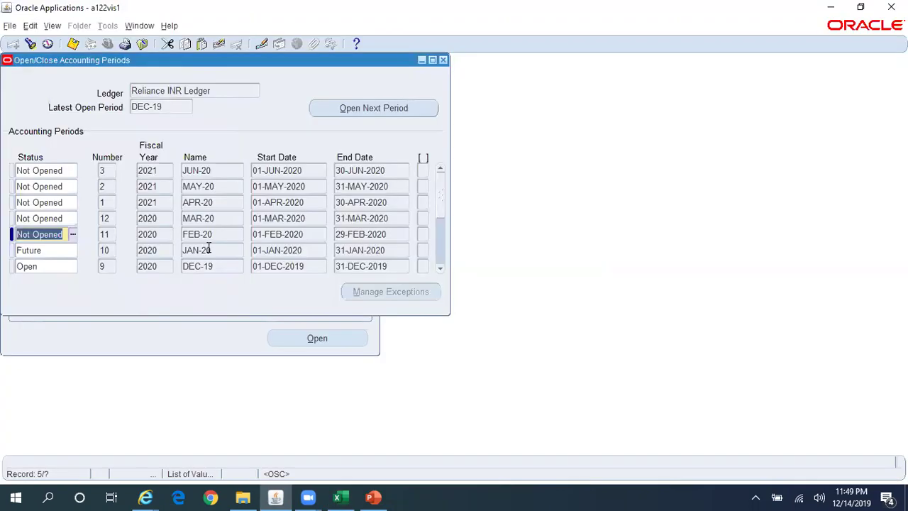
left_click(57, 250)
left_click(73, 251)
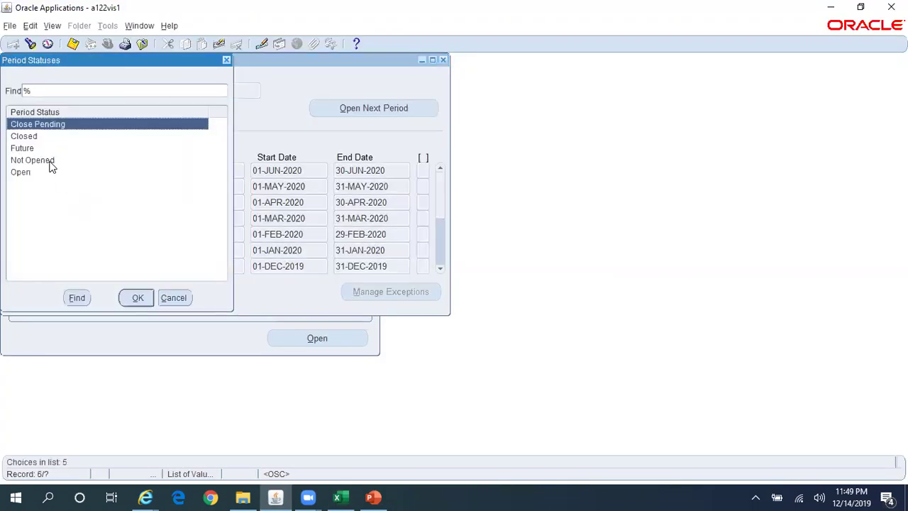
left_click(51, 162)
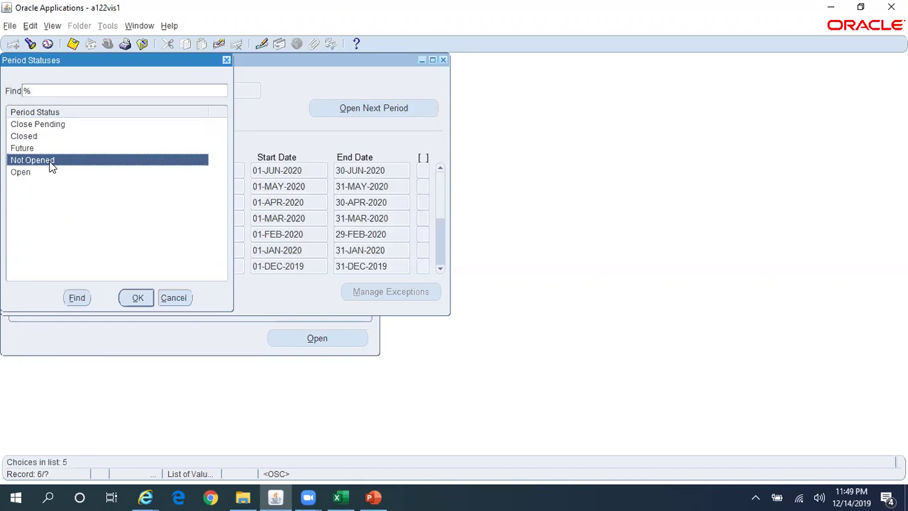
left_click(139, 298)
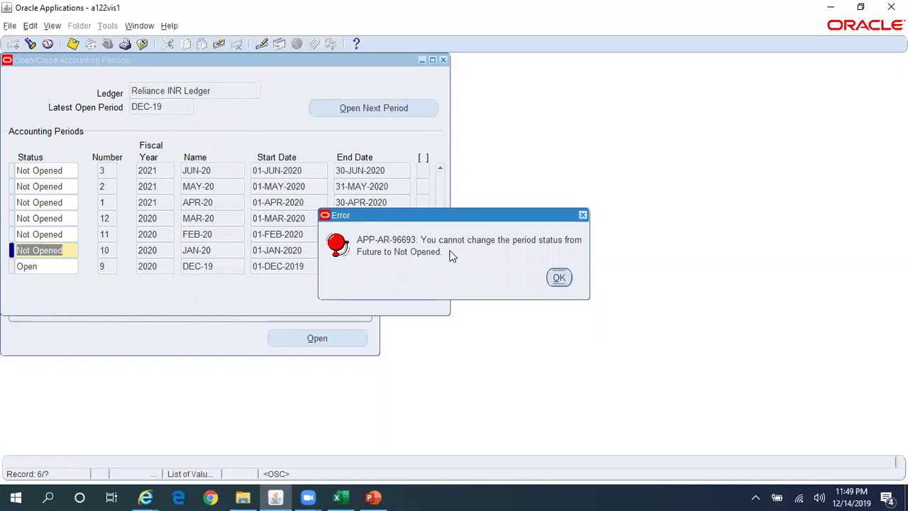
left_click(557, 278)
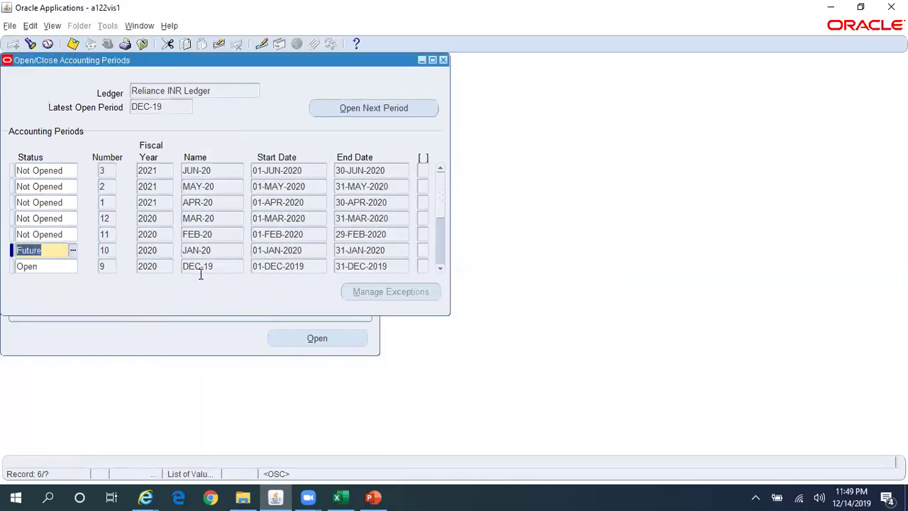
Set JAN-20 to Open and save the change.
left_click(73, 251)
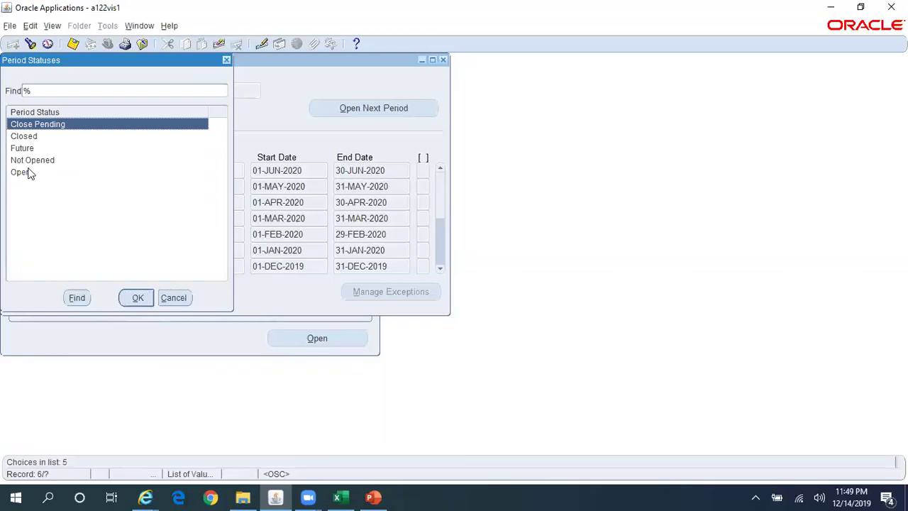
left_click(30, 171)
left_click(138, 298)
key("ctrl+s")
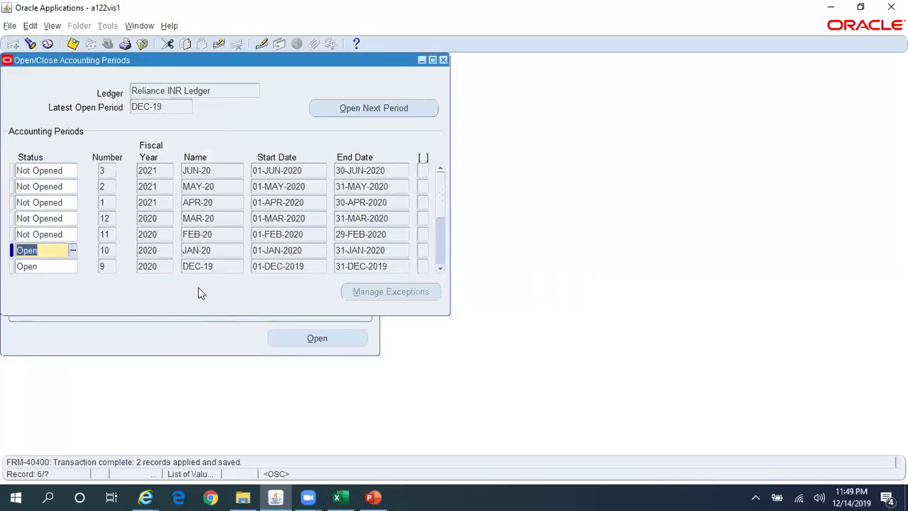
key("alt+Tab")
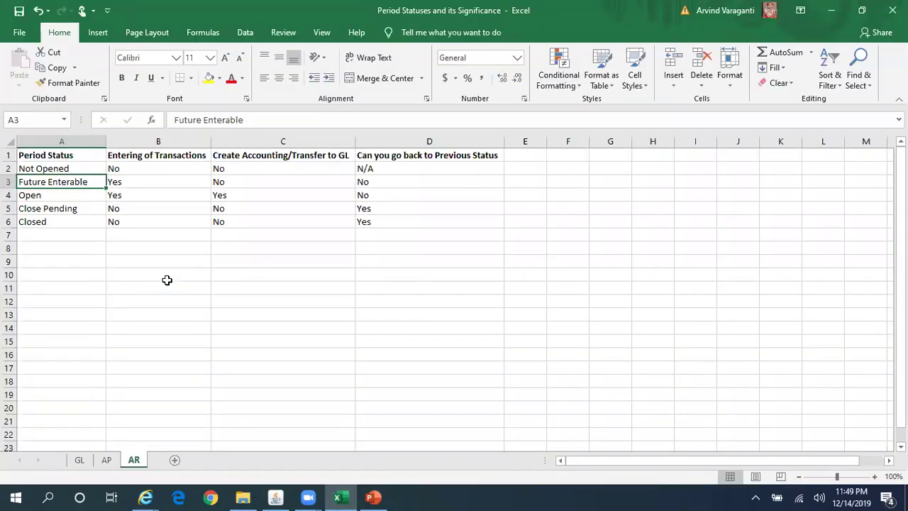
key("Down")
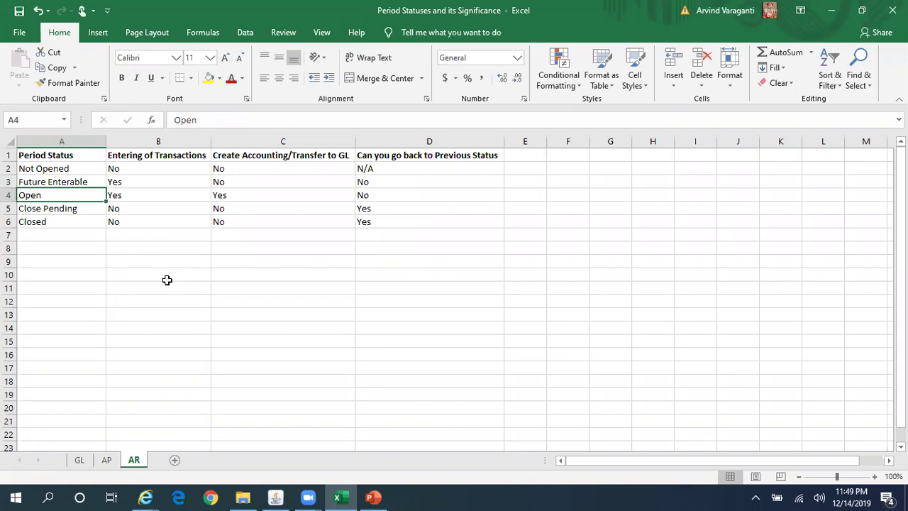
key("Right")
key("Right")
key("Right")
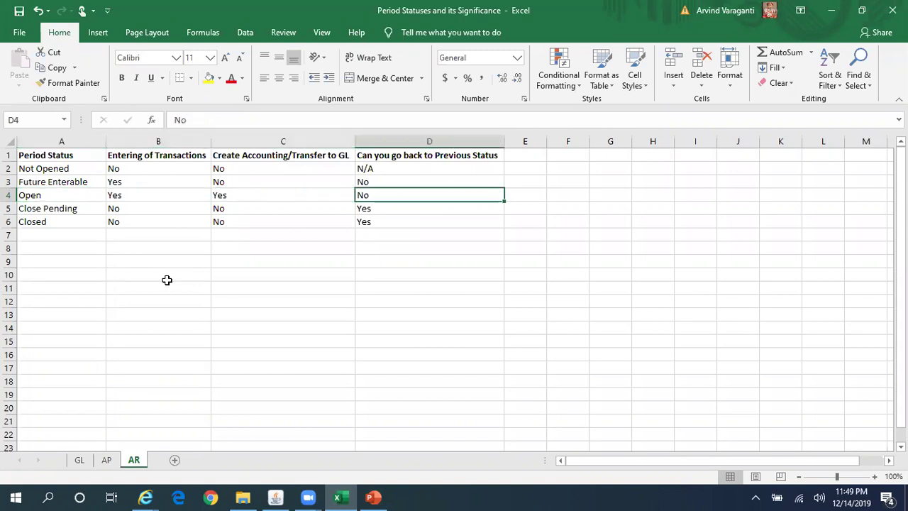
key("alt+Tab")
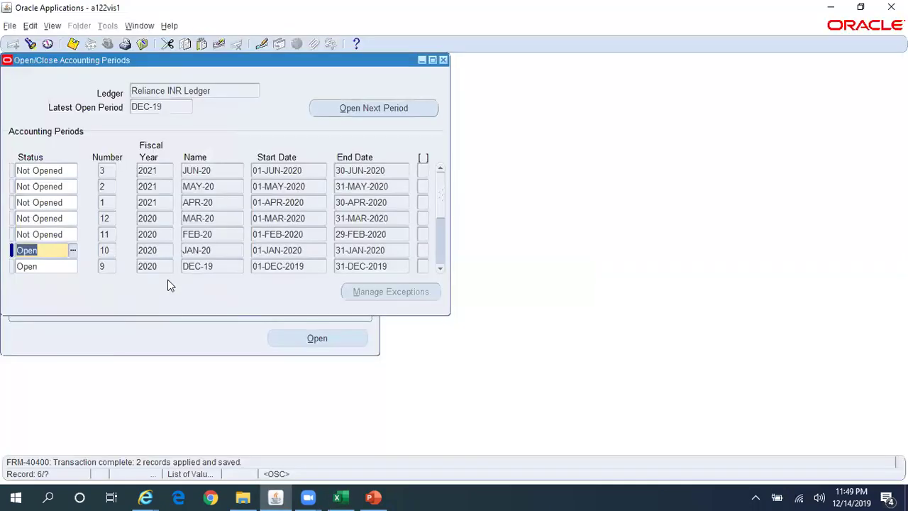
left_click(50, 266)
left_click(73, 265)
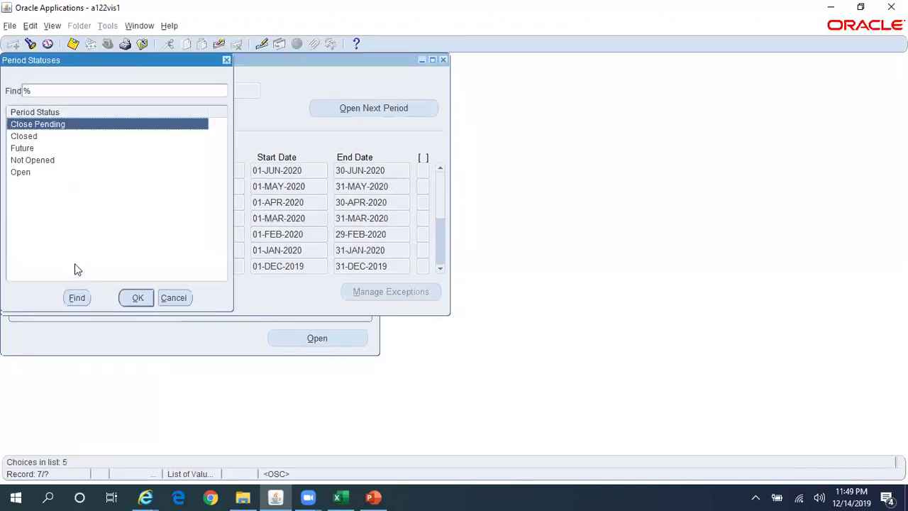
left_click(29, 149)
left_click(138, 298)
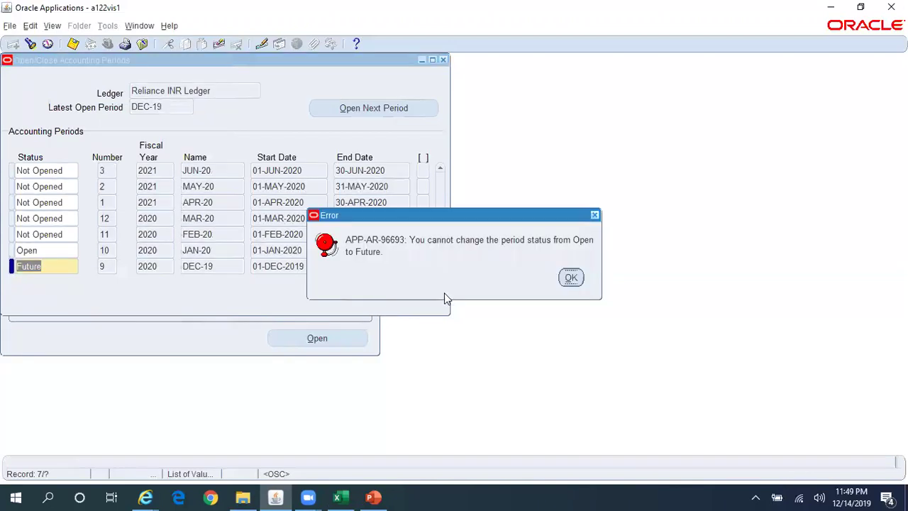
left_click(575, 279)
left_click(74, 266)
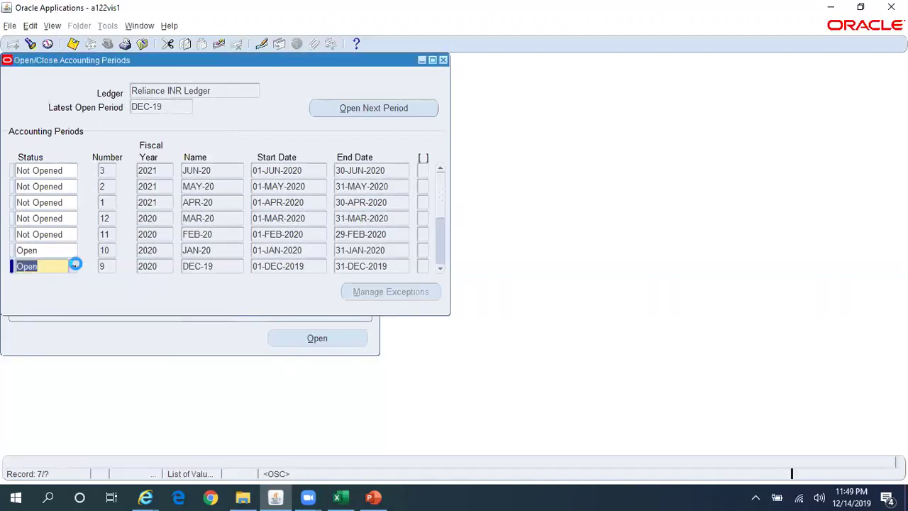
left_click(32, 160)
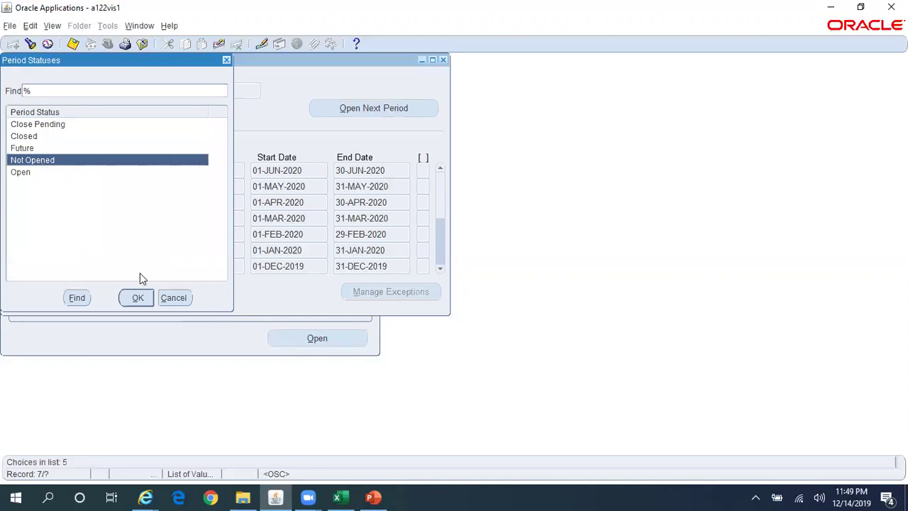
left_click(137, 298)
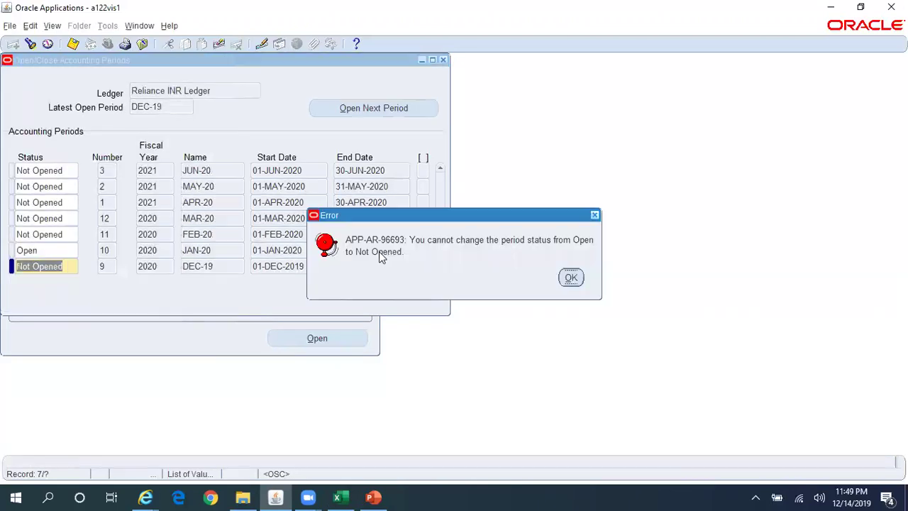
left_click(571, 278)
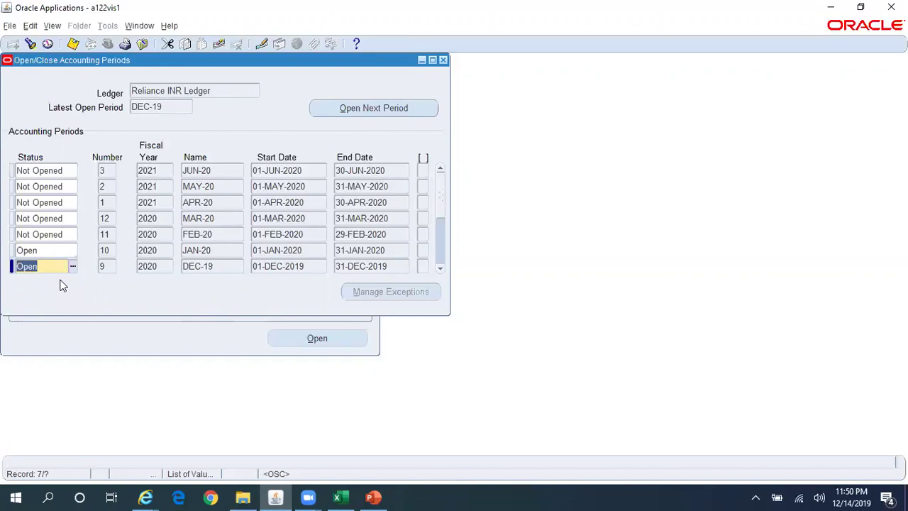
key("alt+Tab")
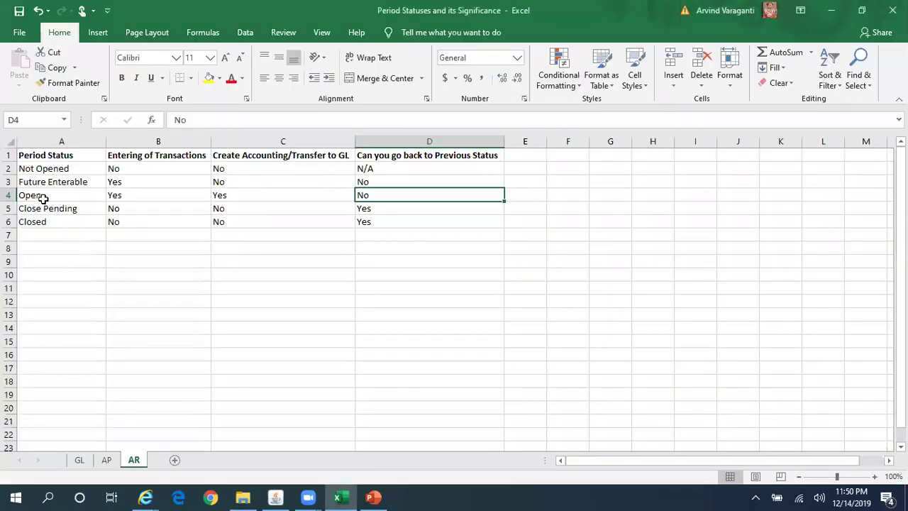
left_click(57, 210)
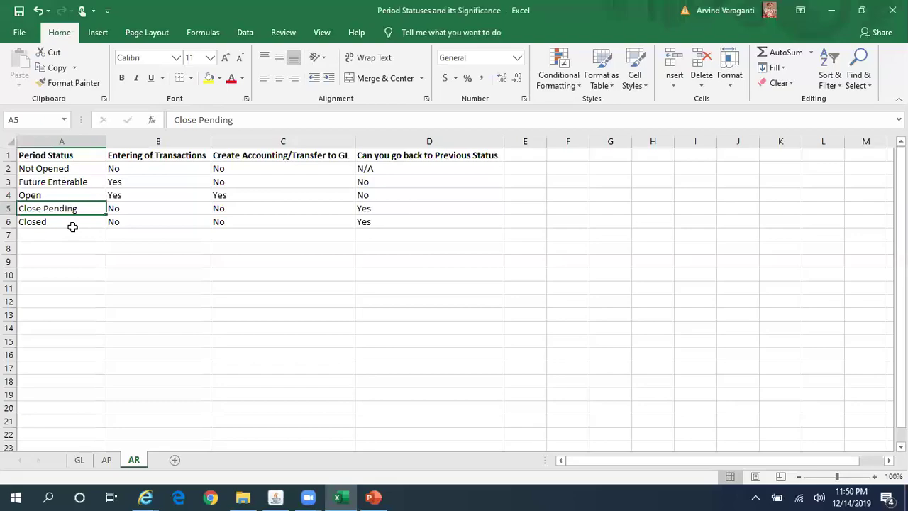
key("alt+Tab")
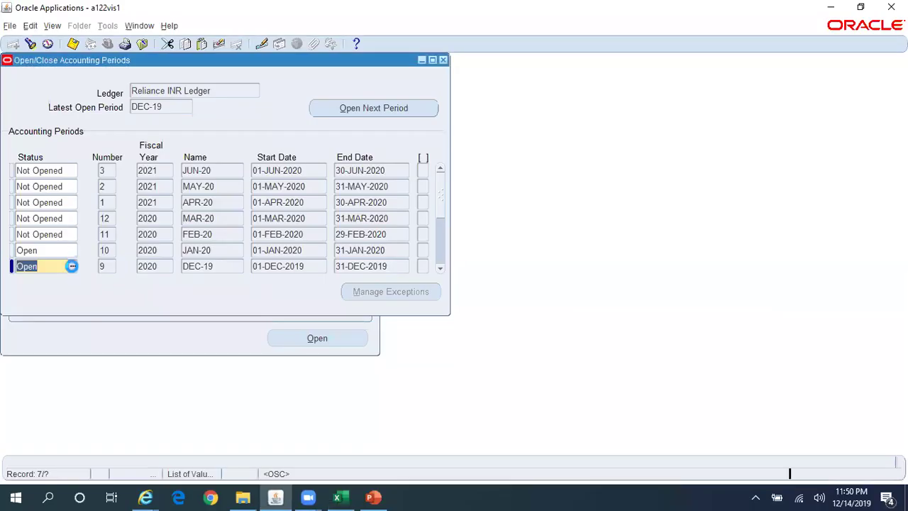
left_click(71, 266)
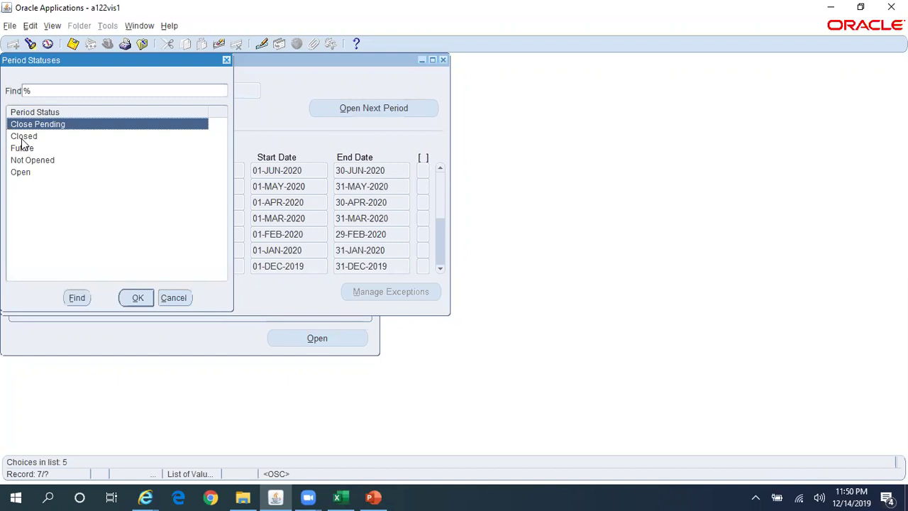
key("alt+Tab")
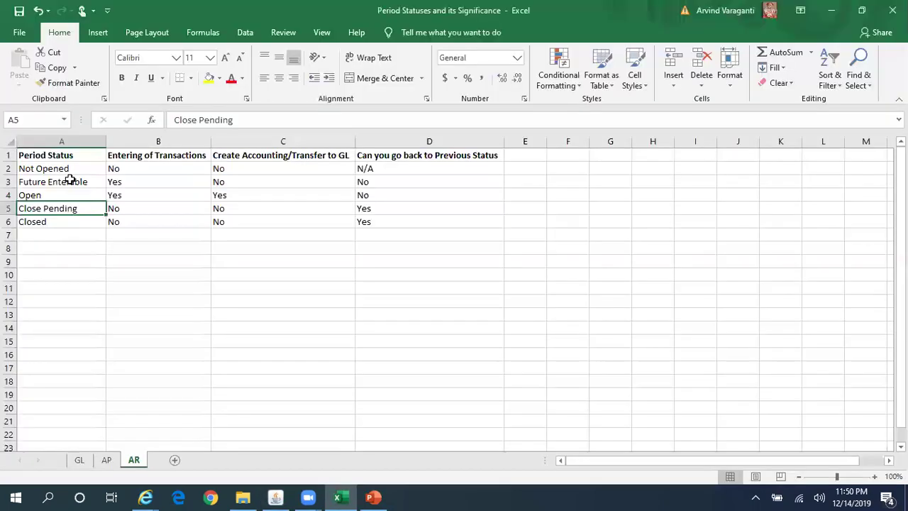
left_click(66, 223)
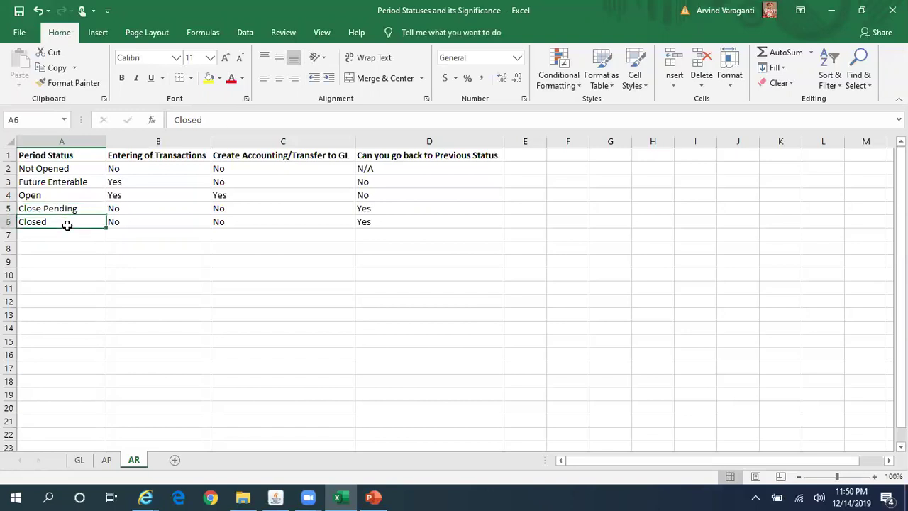
left_click(91, 207)
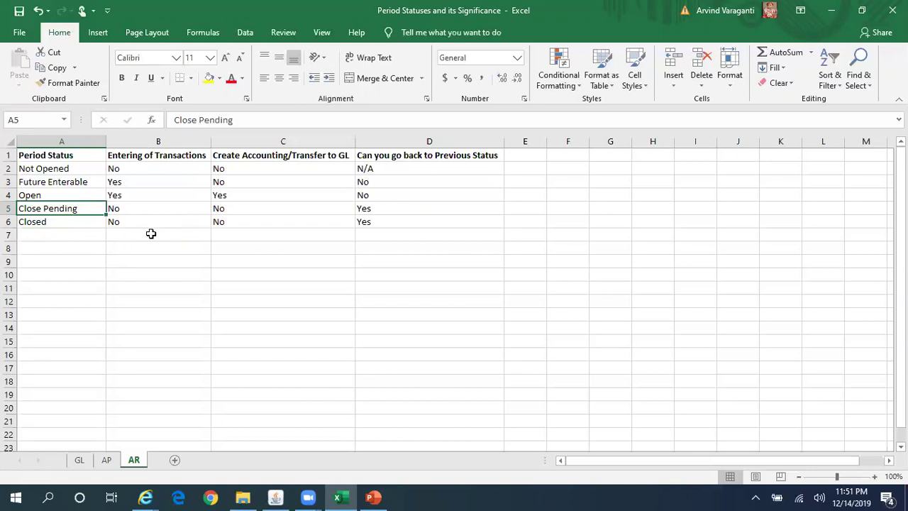
key("Up")
key("Down")
key("Down")
key("Down")
key("Up")
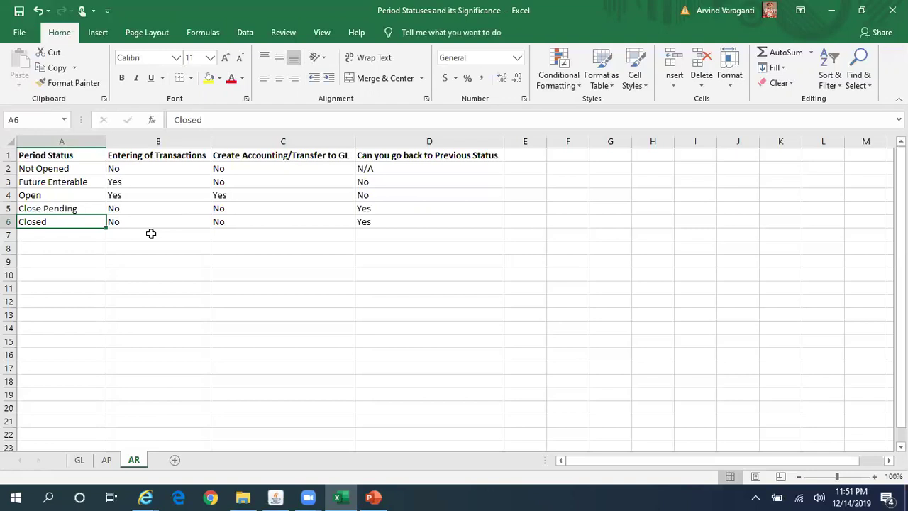
key("Up")
key("Right")
key("Right")
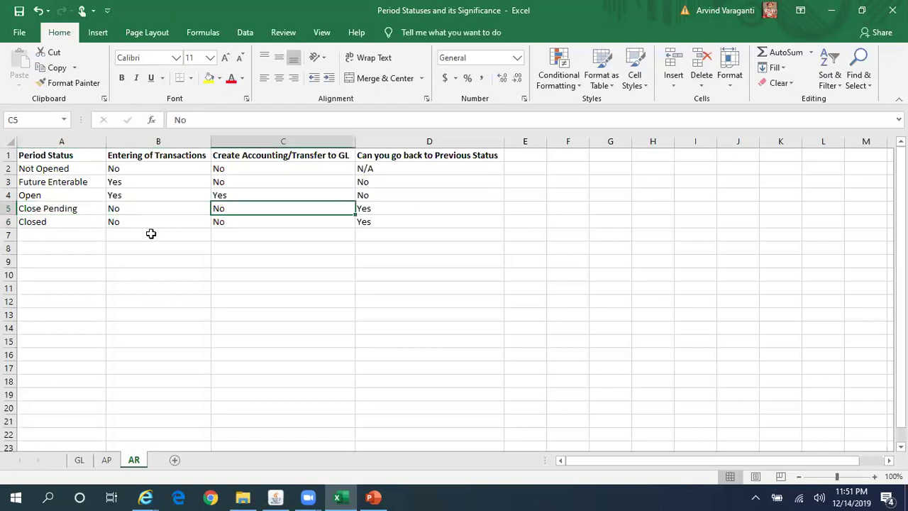
key("Right")
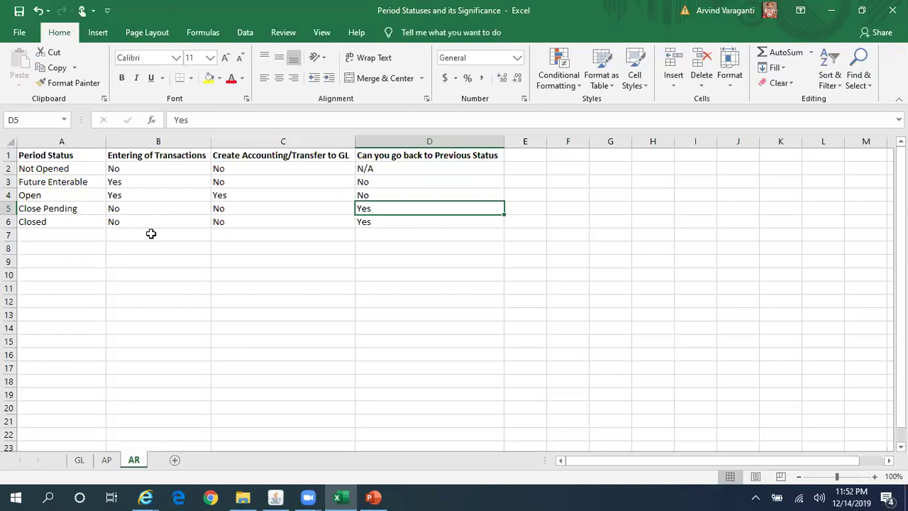
key("Left")
key("Left")
key("Left")
key("Down")
key("Up")
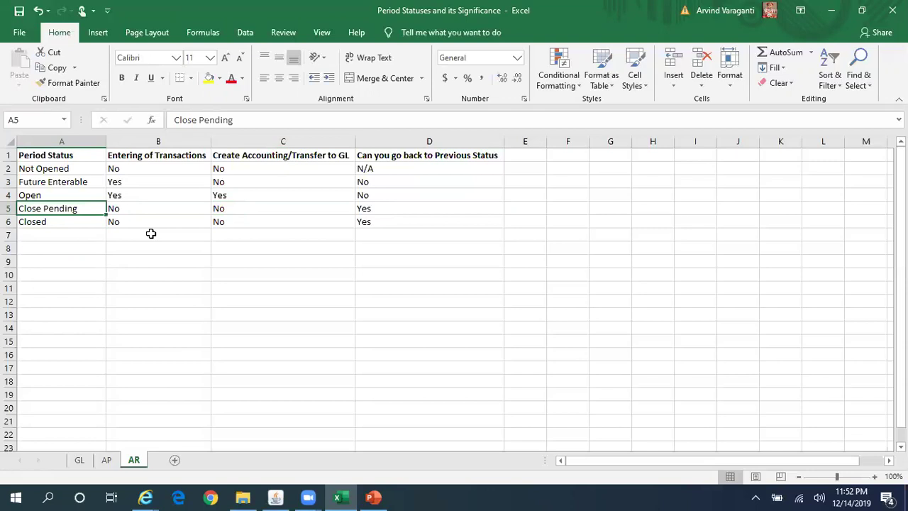
key("Right")
key("Left")
key("Right")
key("Right")
key("Right")
key("Up")
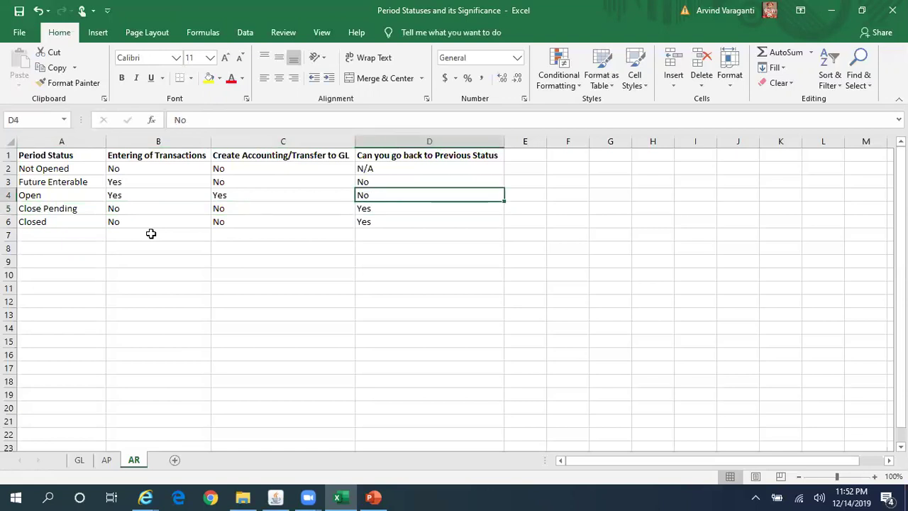
key("Down")
key("Down")
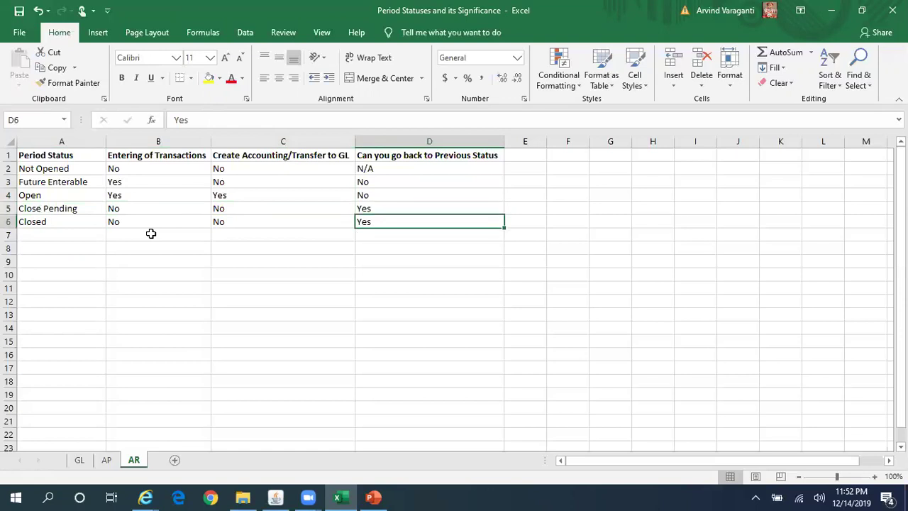
key("Left")
key("Left")
key("Left")
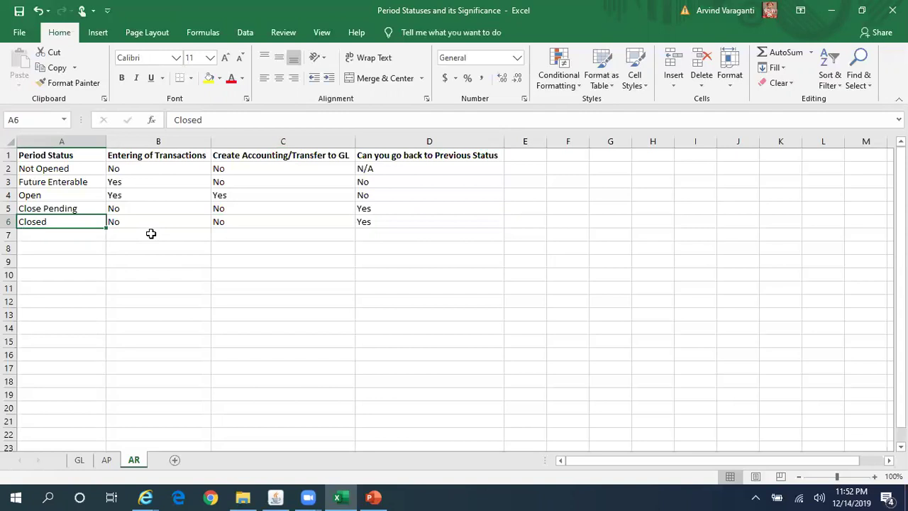
key("Right")
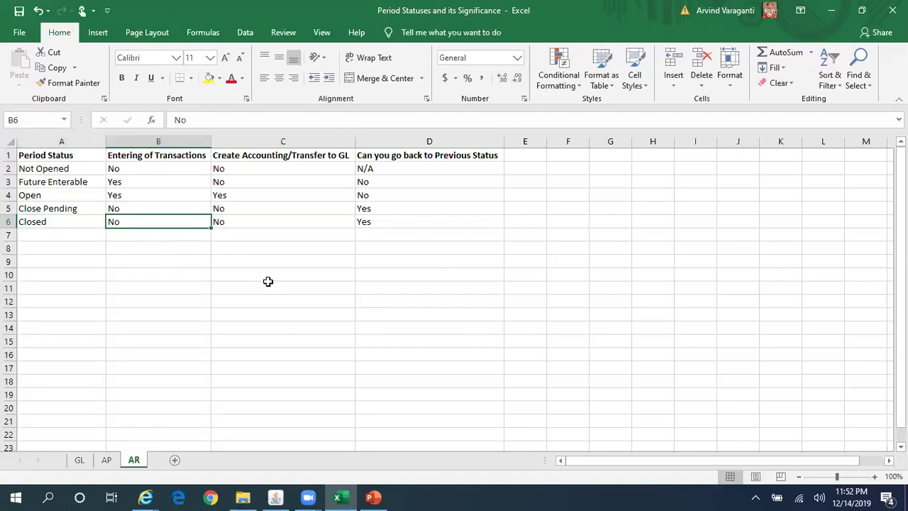
key("Right")
key("Right")
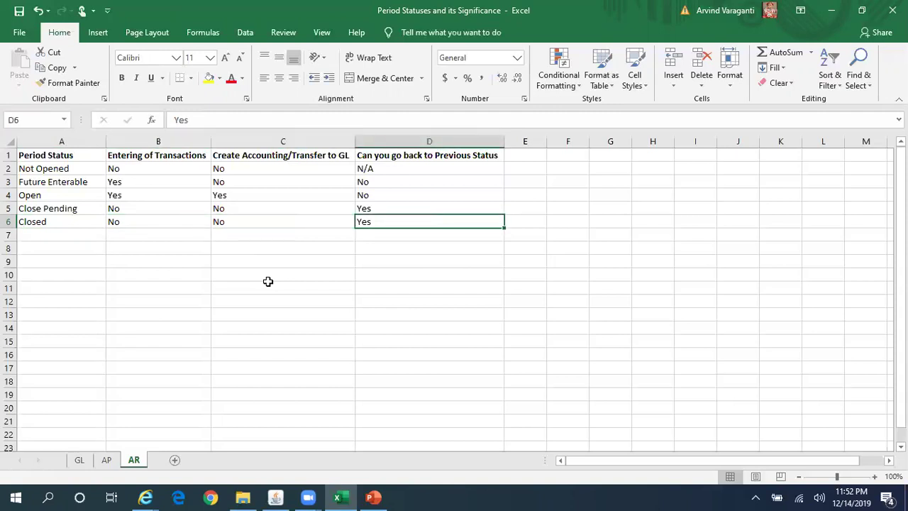
key("Up")
key("Up")
key("Down")
key("Down")
key("Up")
key("Up")
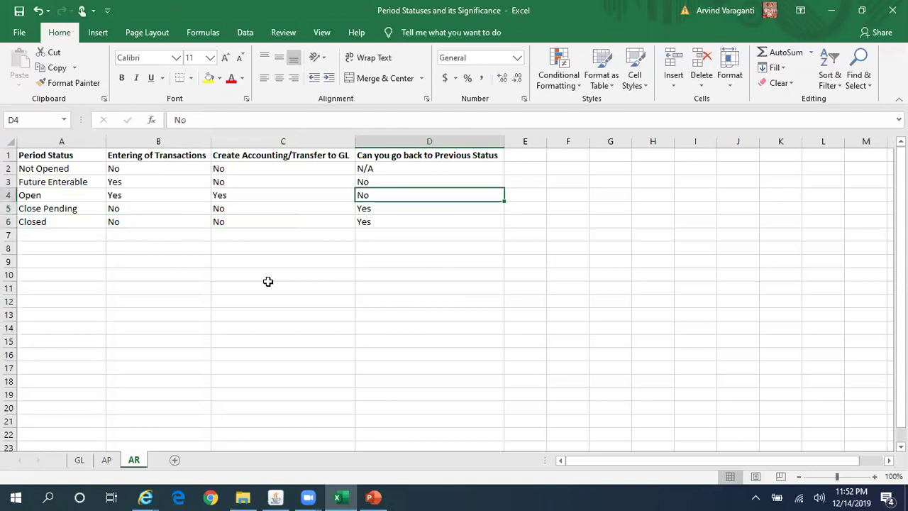
key("Left")
key("Left")
key("Left")
key("Down")
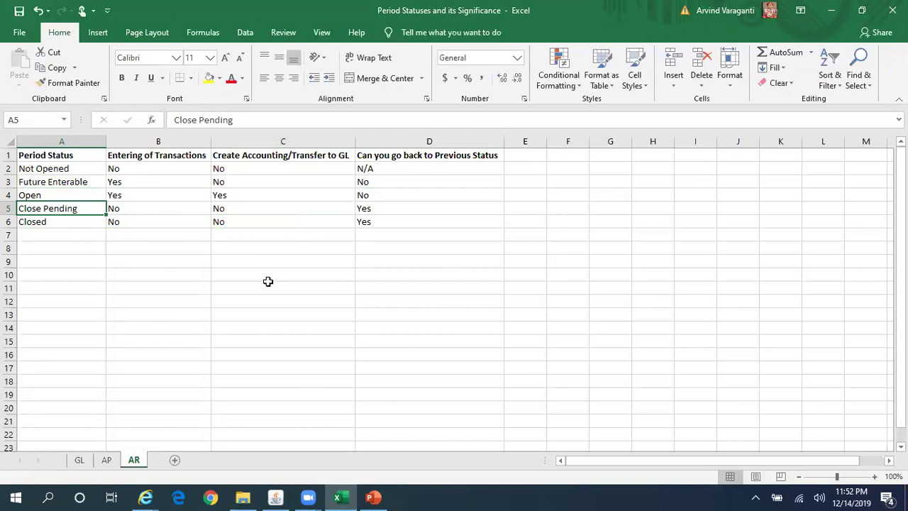
key("Up")
key("Down")
key("Down")
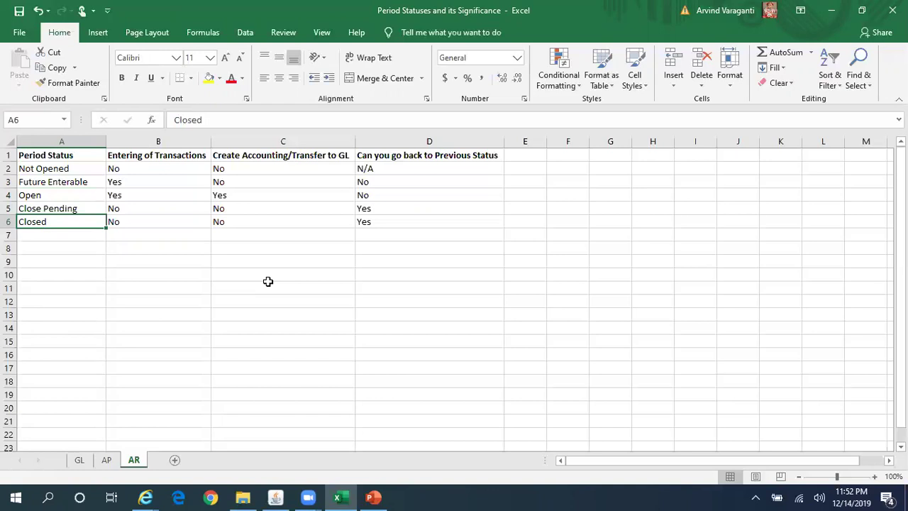
key("alt+Tab")
Scroll the periods form down until OCT-17 is the top row.
left_click(182, 301)
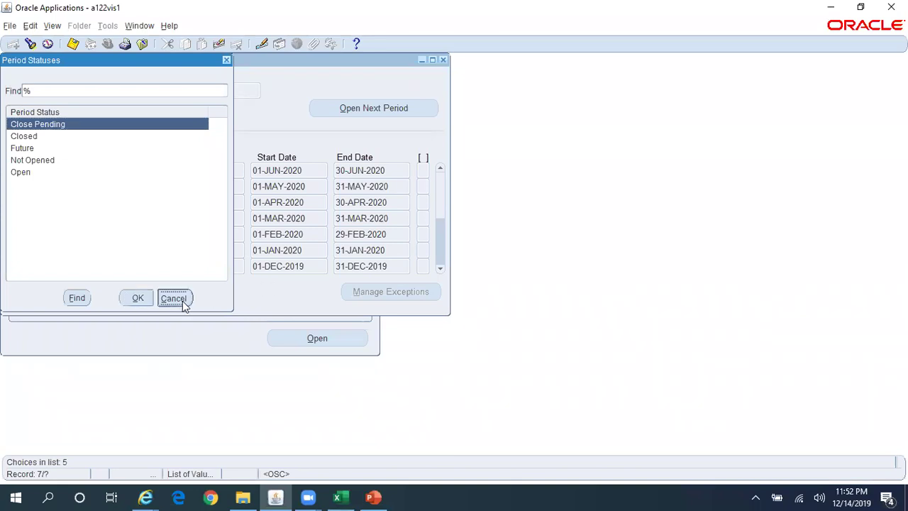
left_click(441, 273)
left_click(441, 273)
left_click(441, 273)
left_click(440, 269)
left_click(440, 270)
left_click(441, 270)
left_click(441, 270)
left_click(441, 271)
left_click(440, 271)
left_click(441, 273)
left_click(440, 273)
left_click(440, 272)
left_click(441, 272)
left_click(440, 272)
left_click(441, 272)
left_click(441, 271)
left_click(441, 271)
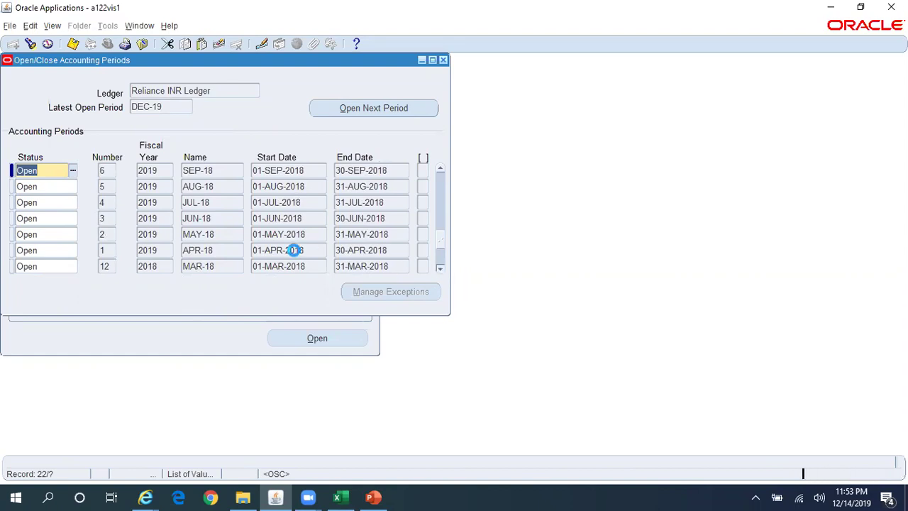
scroll(113, 249, "down", 5)
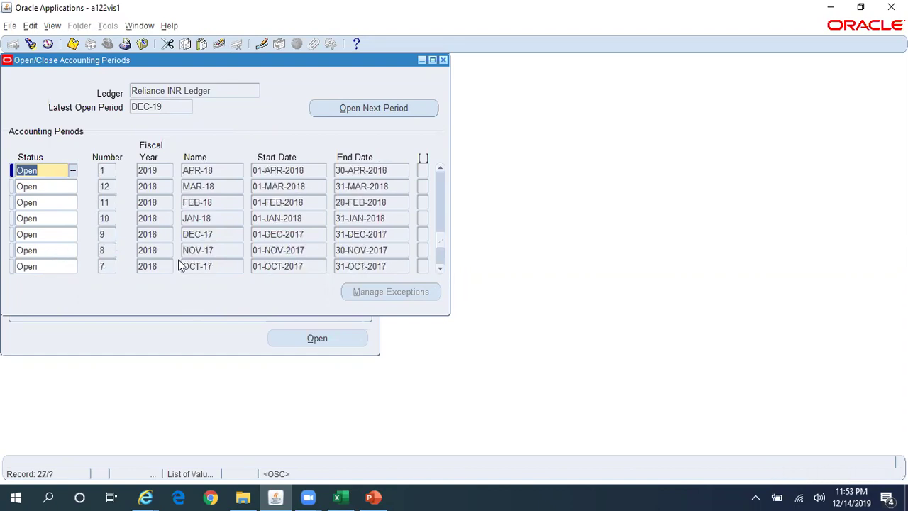
scroll(179, 265, "down", 6)
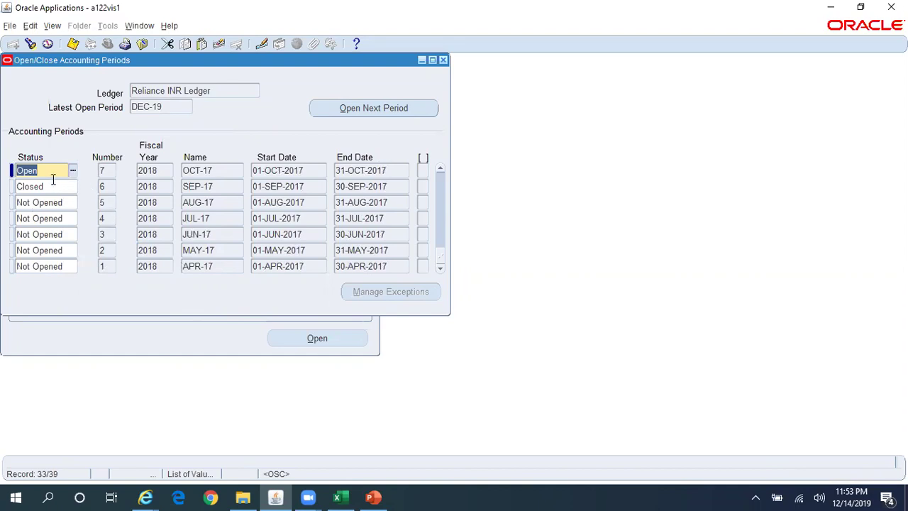
left_click(73, 171)
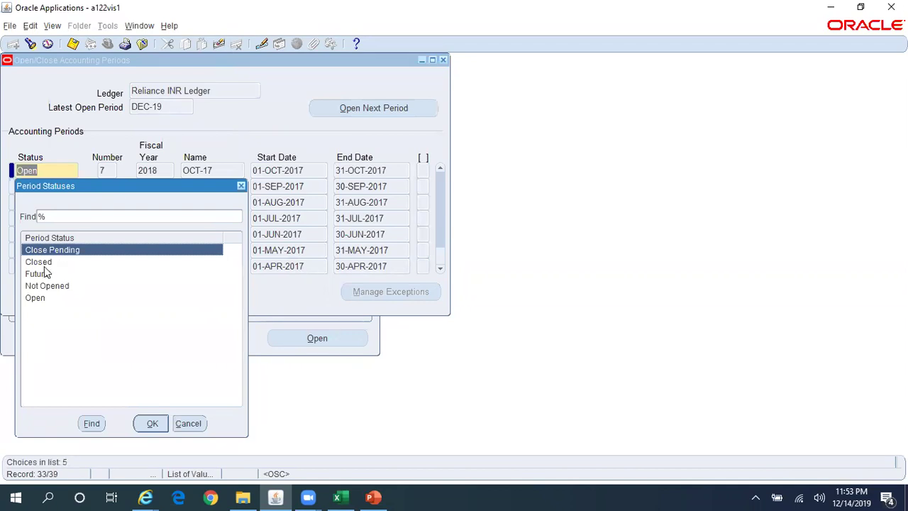
left_click(38, 262)
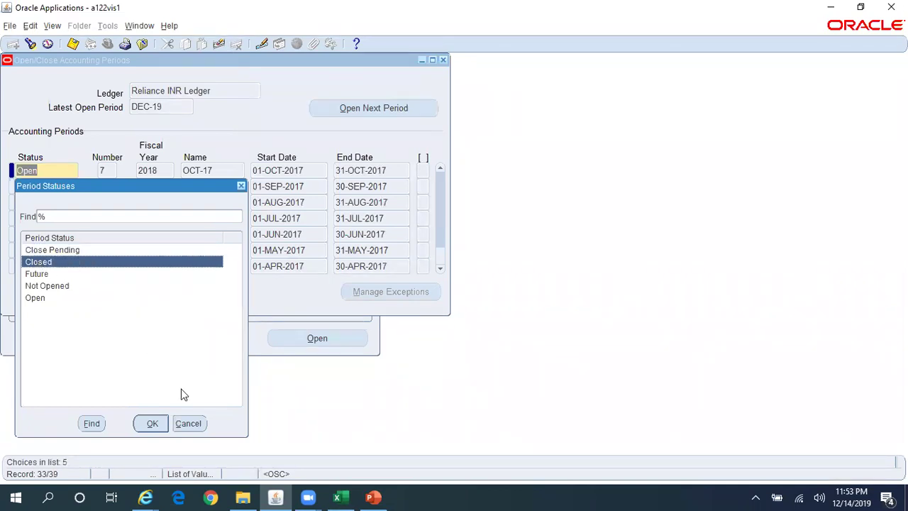
left_click(152, 424)
key("ctrl+s")
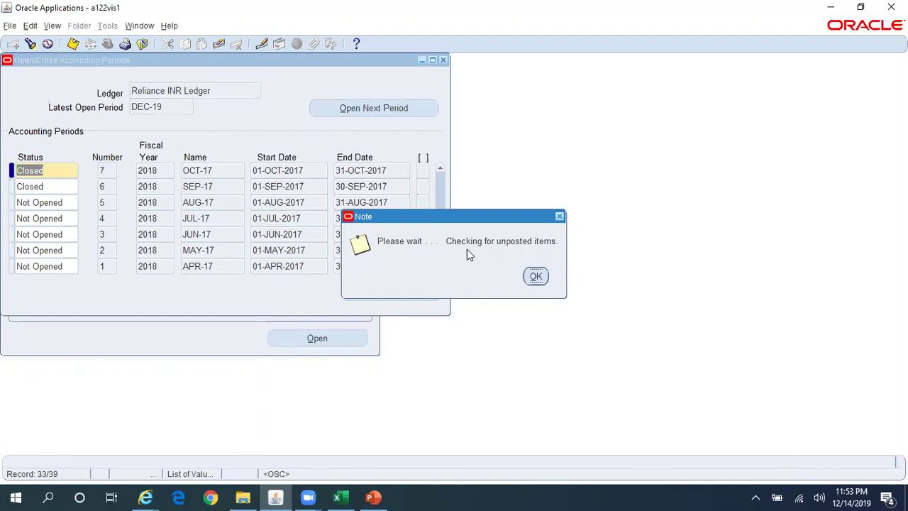
left_click(537, 277)
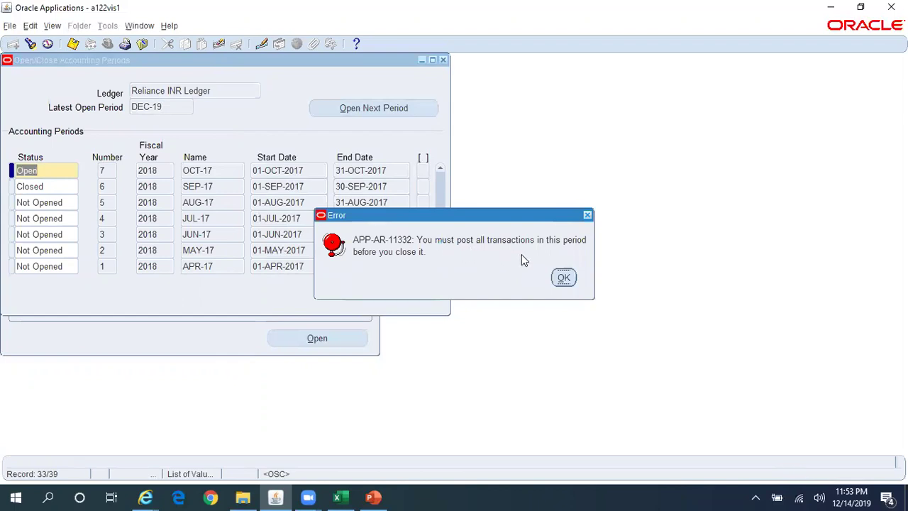
left_click(564, 278)
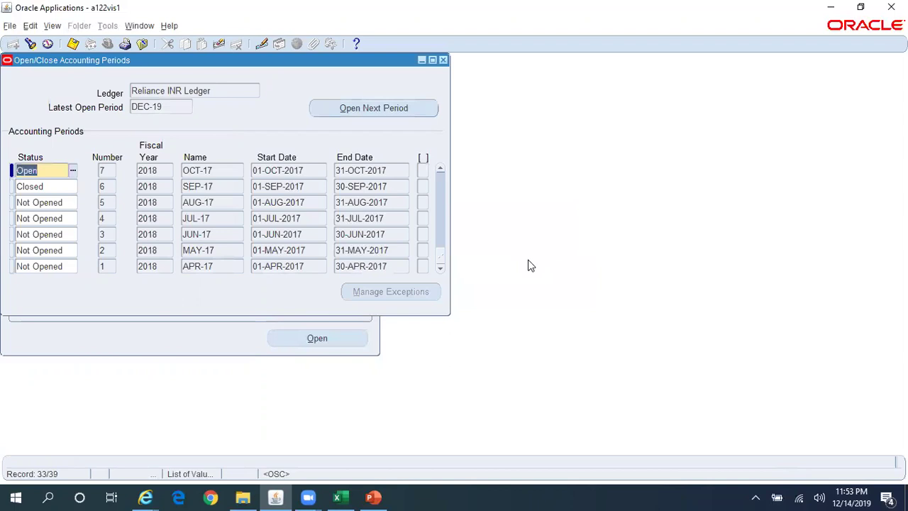
left_click(441, 168)
Open the Period Statuses list of values for OCT-17's Status field.
left_click(49, 170)
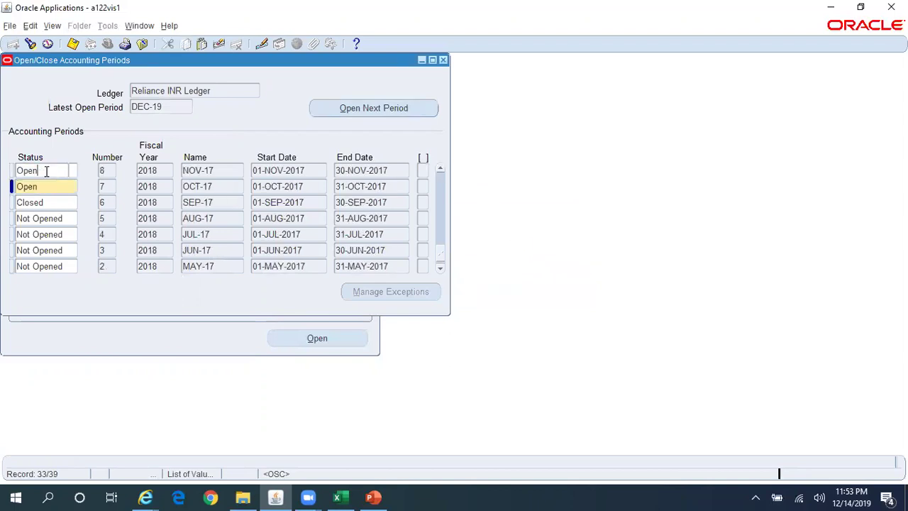
left_click(55, 187)
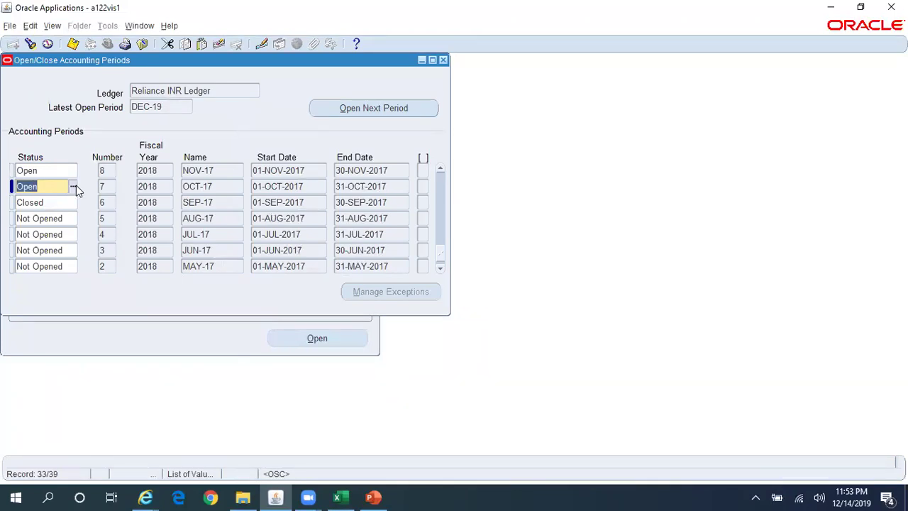
left_click(74, 186)
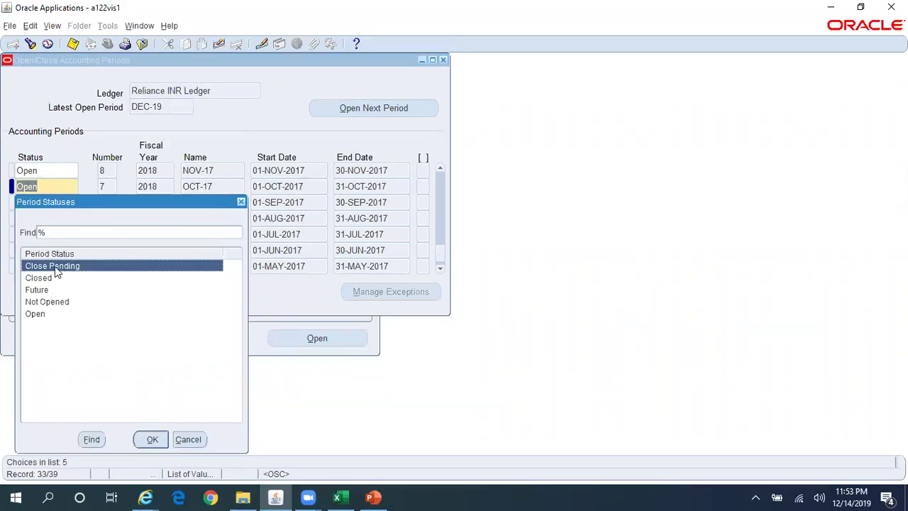
Set OCT-17 to Close Pending, save it, and reopen OCT-17's status list.
left_click(151, 440)
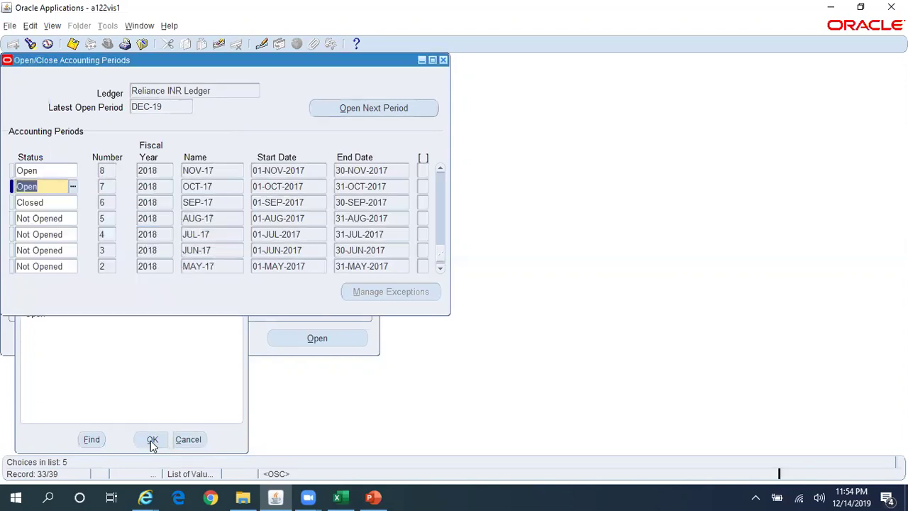
key("ctrl+s")
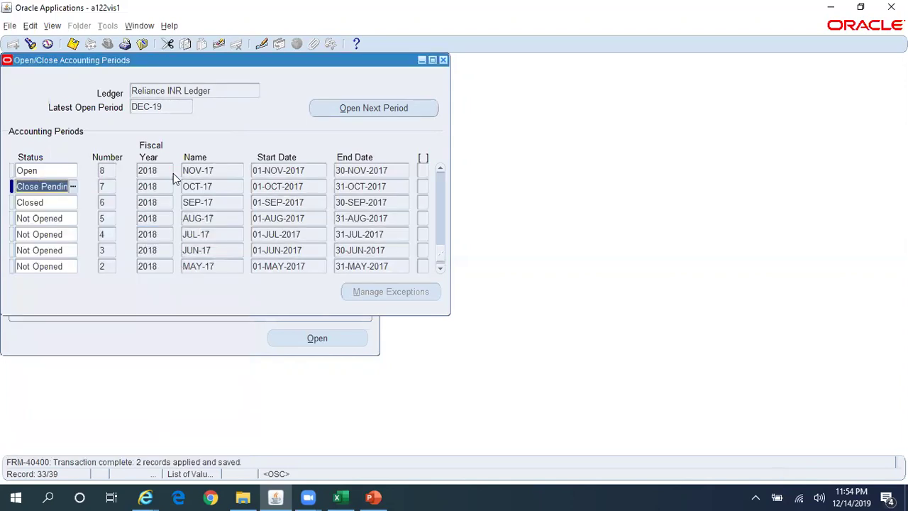
left_click(61, 172)
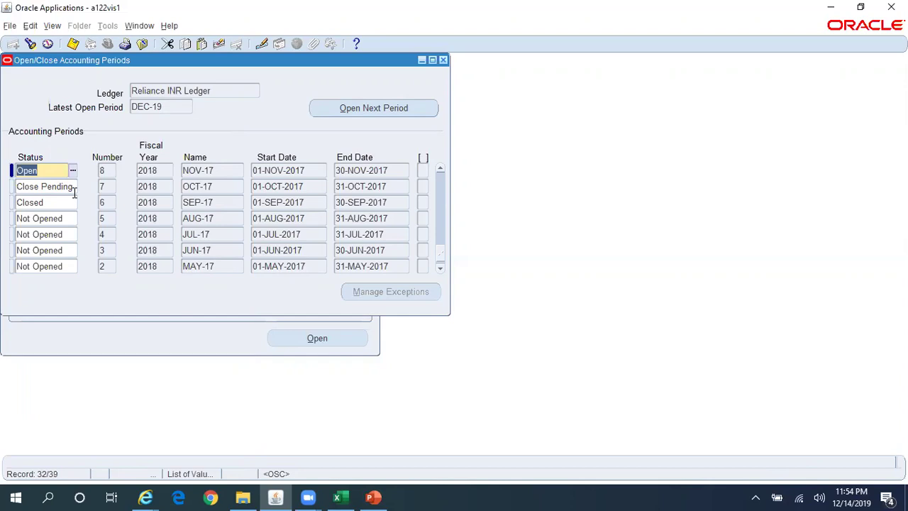
left_click(73, 187)
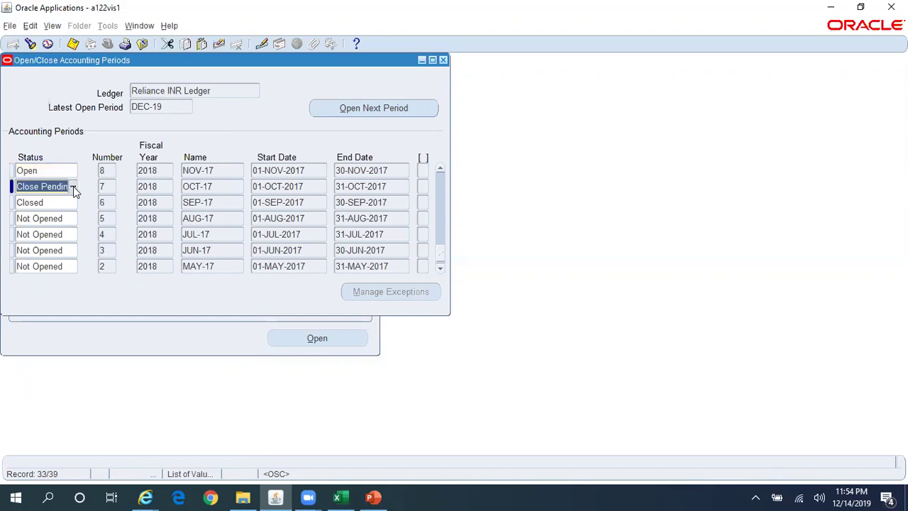
left_click(73, 188)
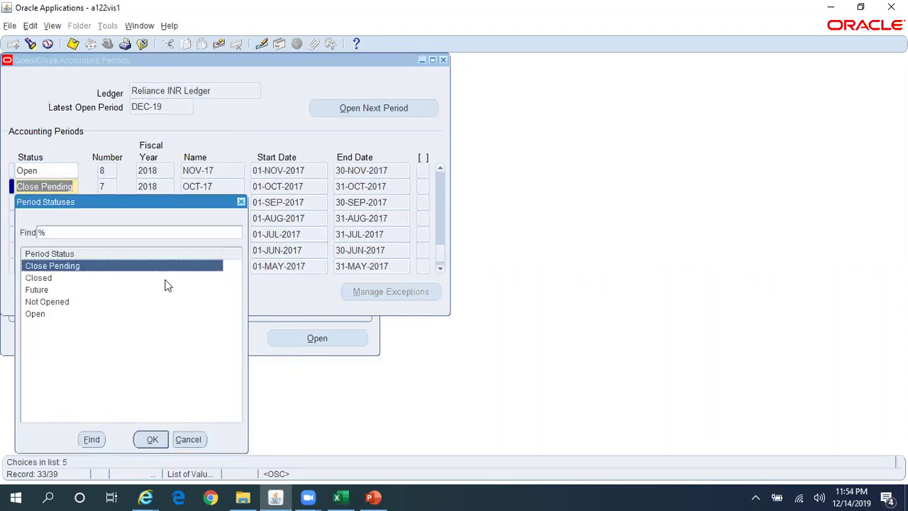
left_click(165, 281)
double_click(166, 283)
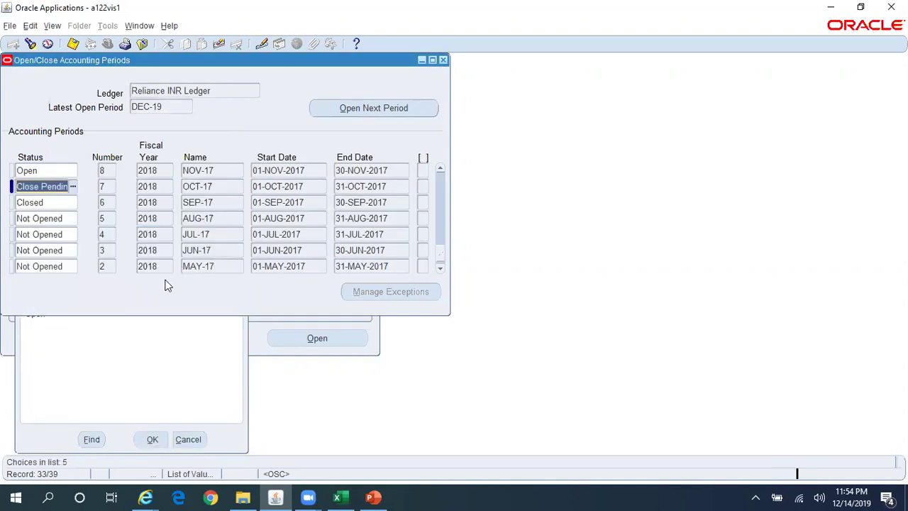
left_click(440, 274)
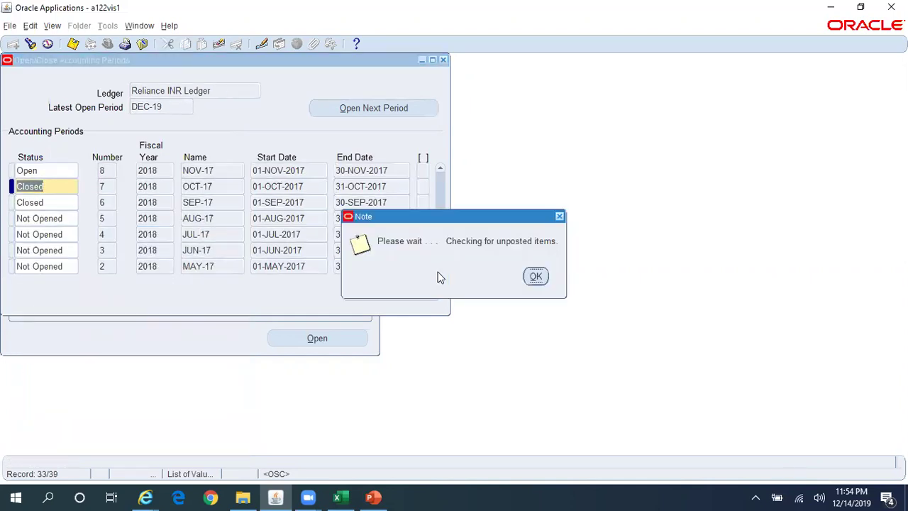
left_click(537, 278)
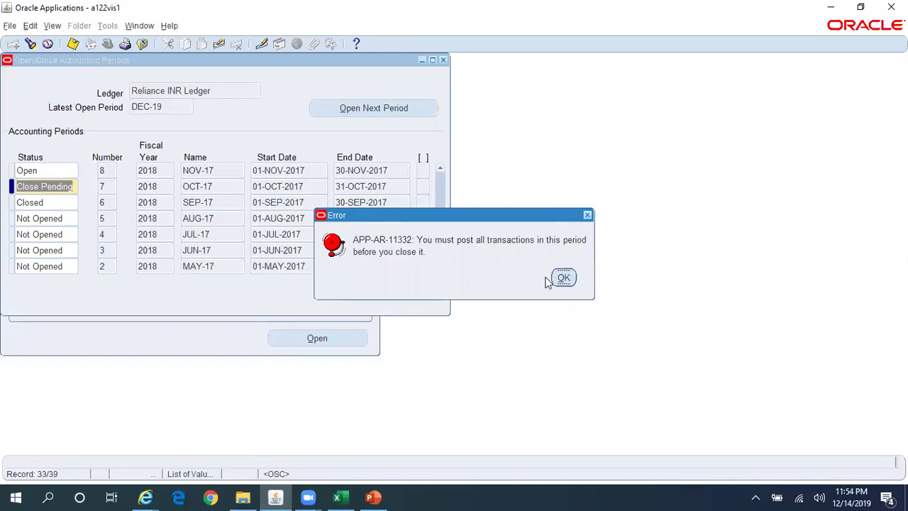
left_click(564, 278)
left_click(72, 186)
key("Down")
key("Down")
key("Down")
key("Down")
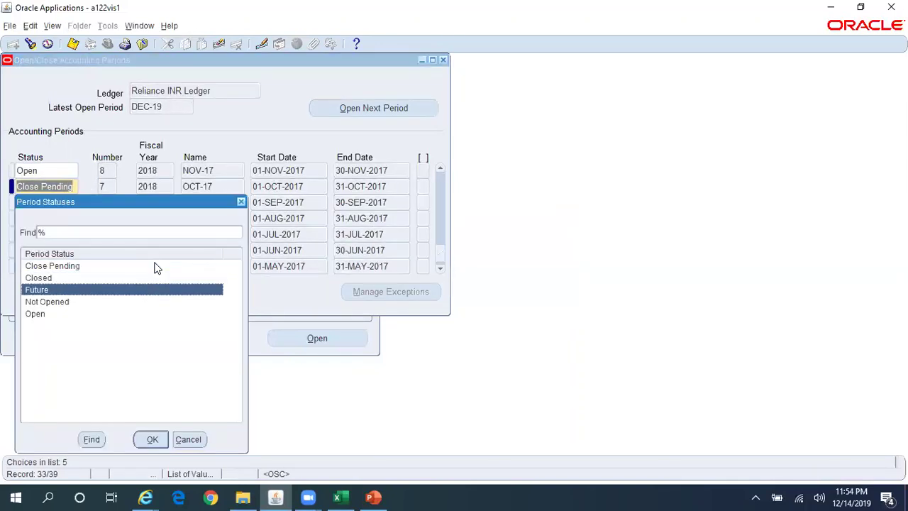